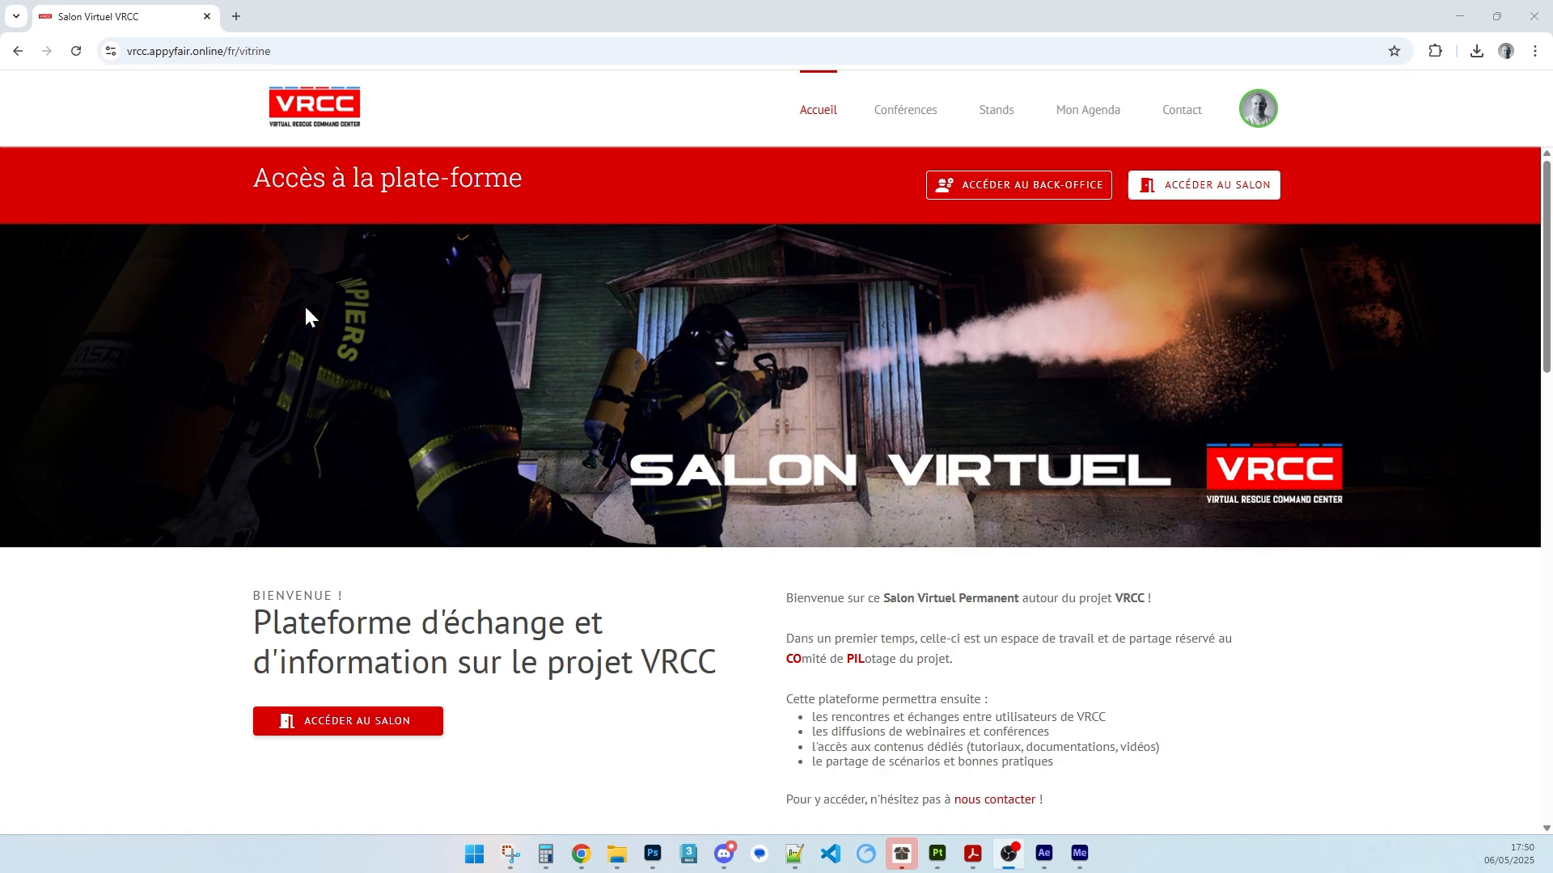
Look over the showcase page, enter the virtual salon and open the 3D at Home - Support stand.
scroll(673, 453, down, 12)
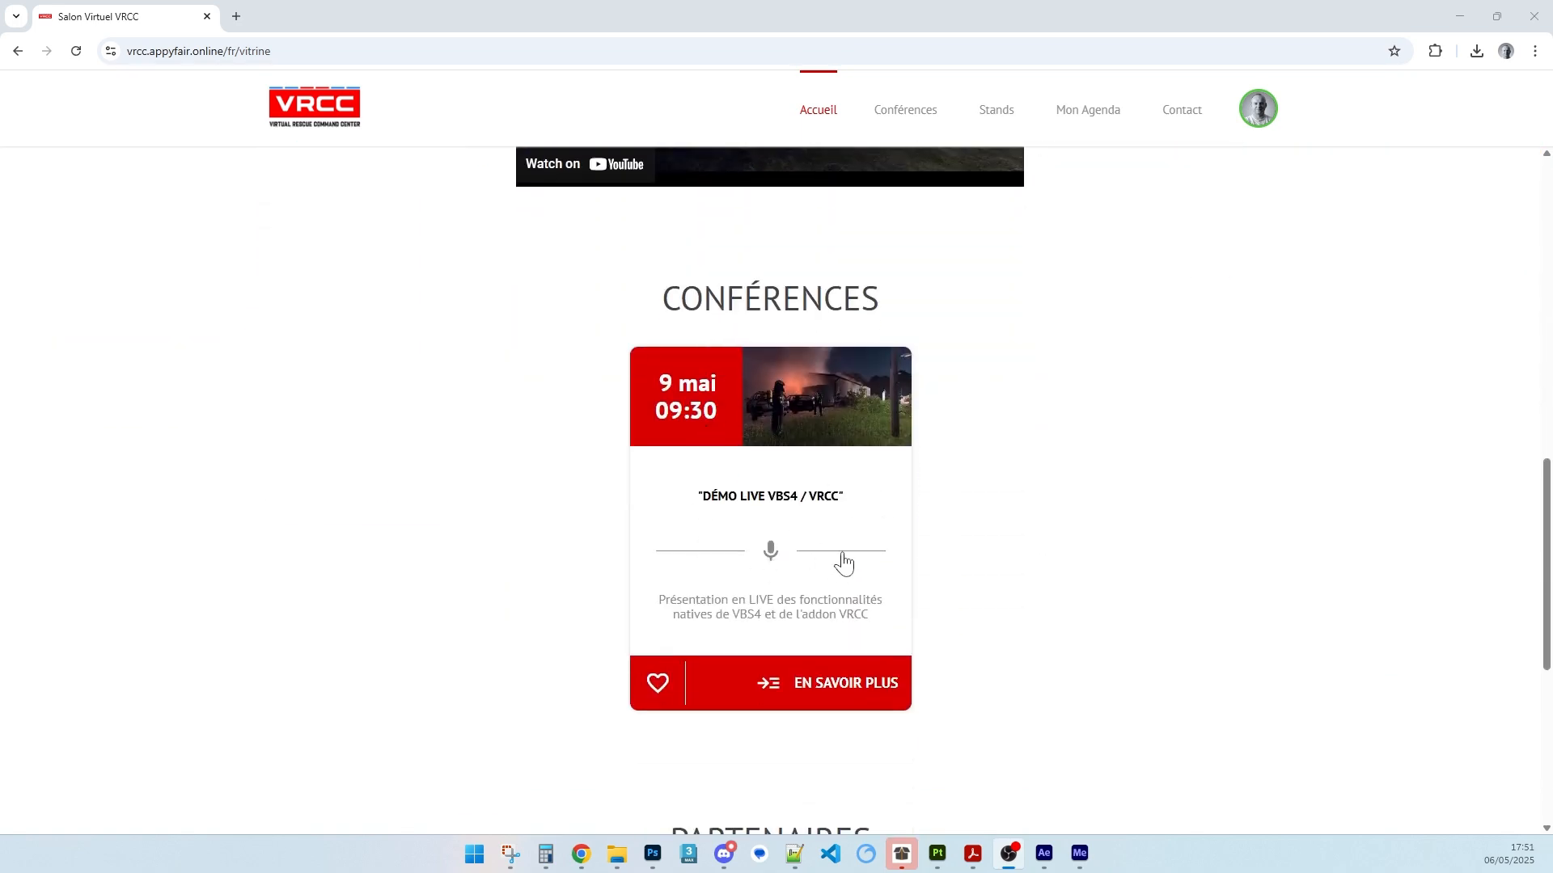
scroll(837, 558, up, 12)
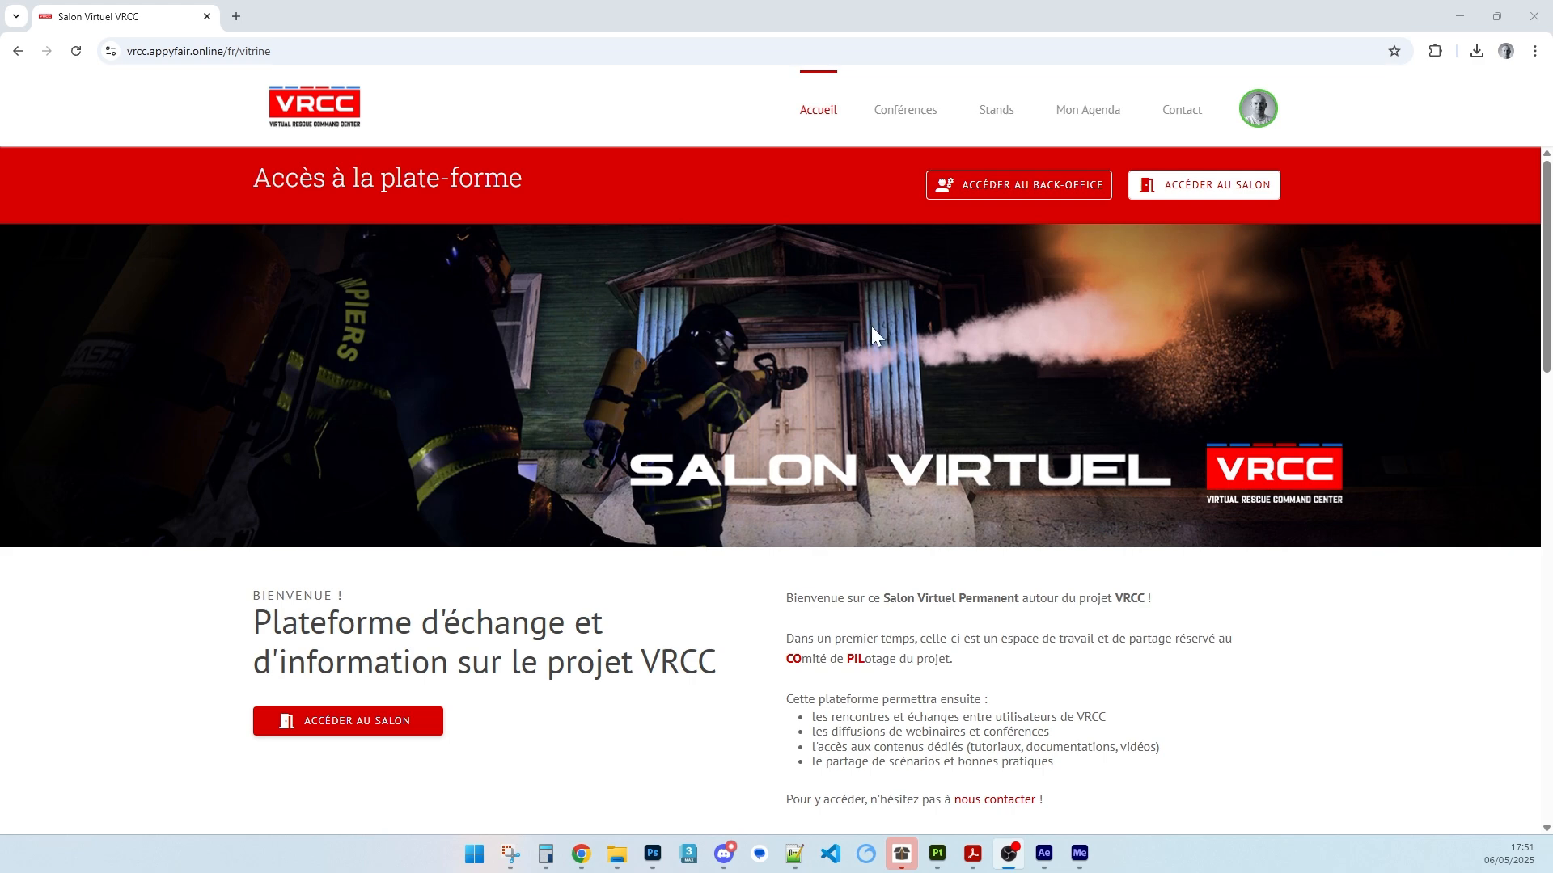
click(1213, 191)
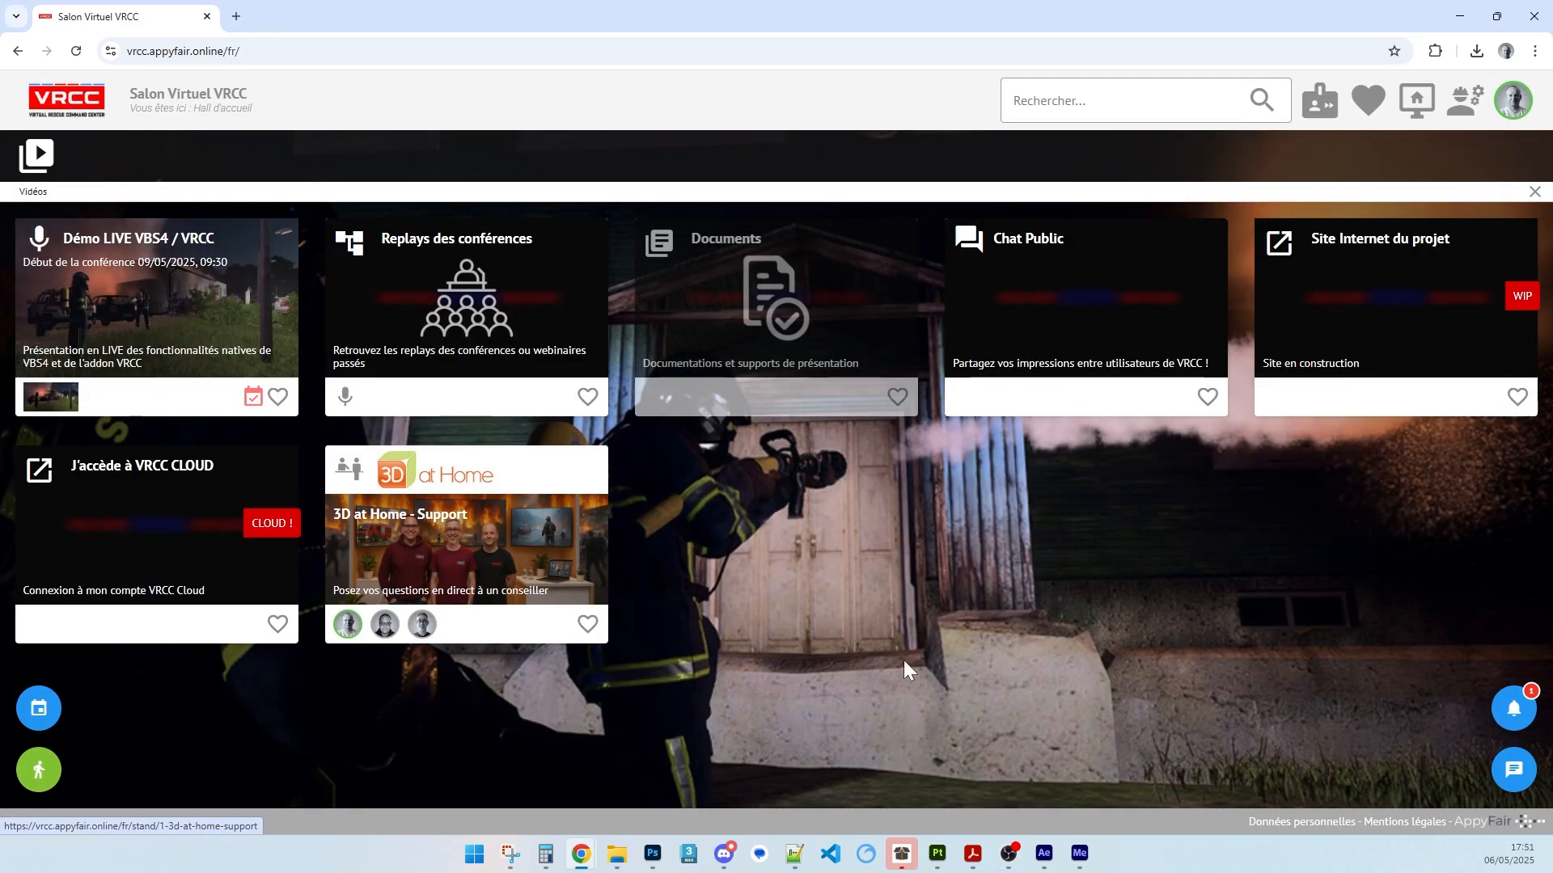
click(461, 555)
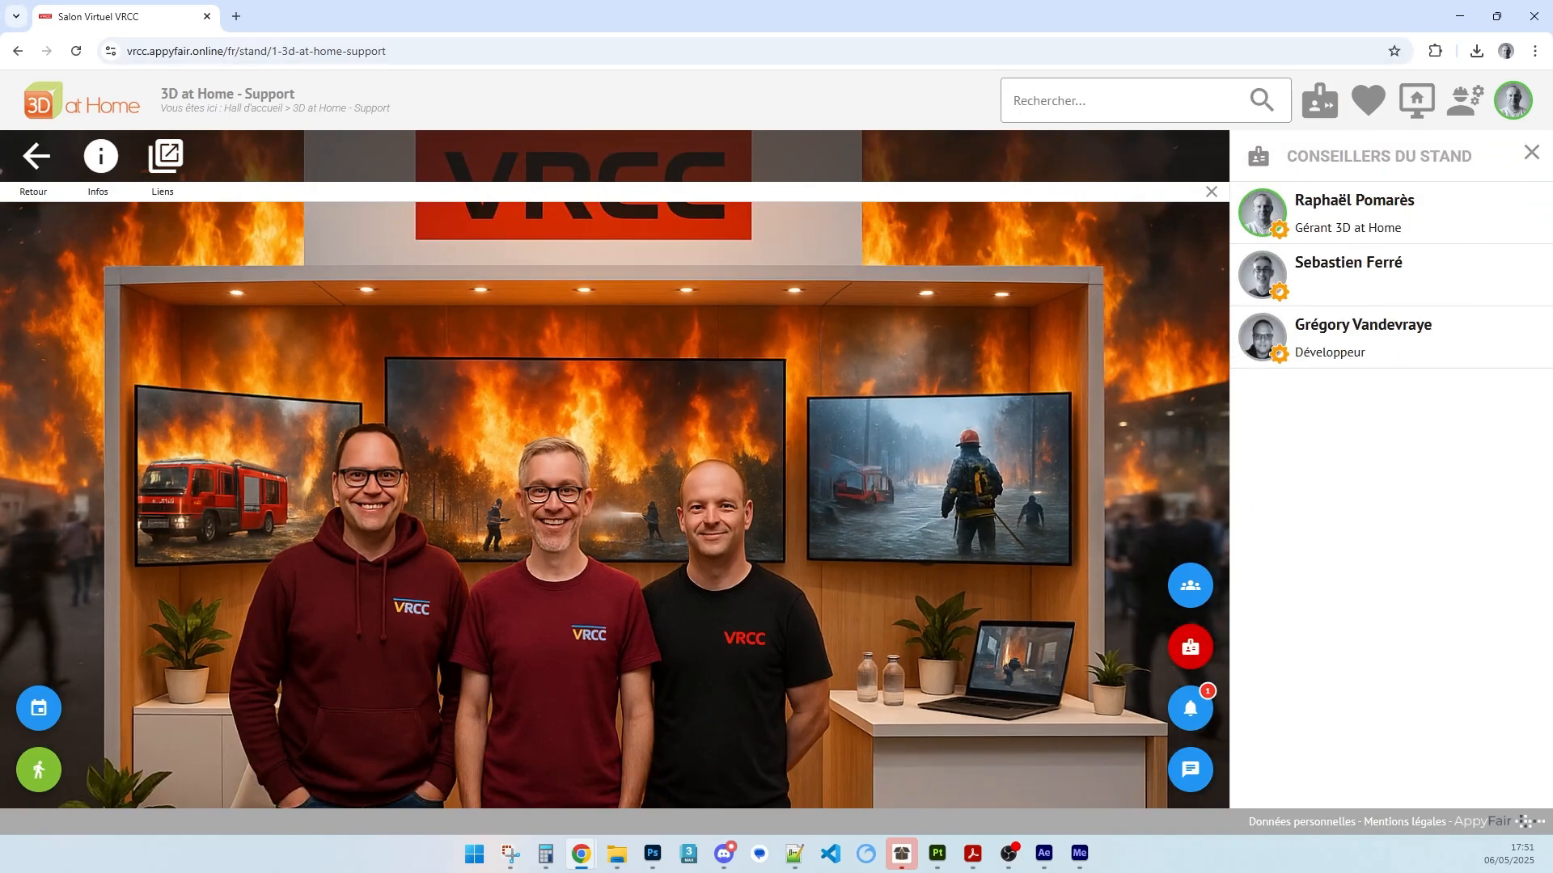
Switch the stand to edit mode, search existing users by partial first name as possible stand advisors, and clear the search.
click(85, 768)
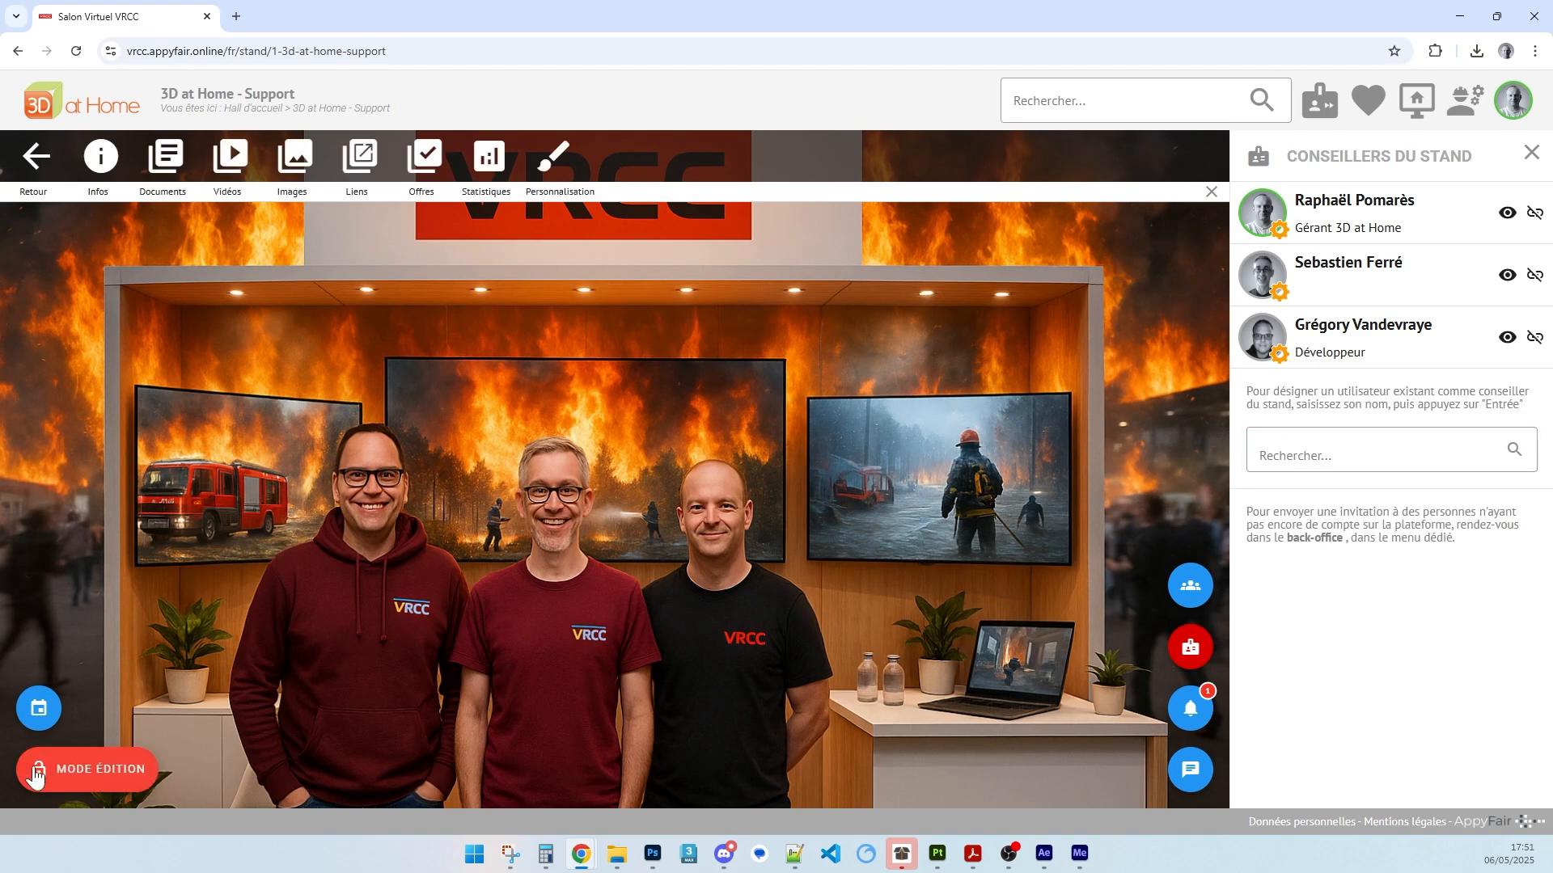
click(1359, 454)
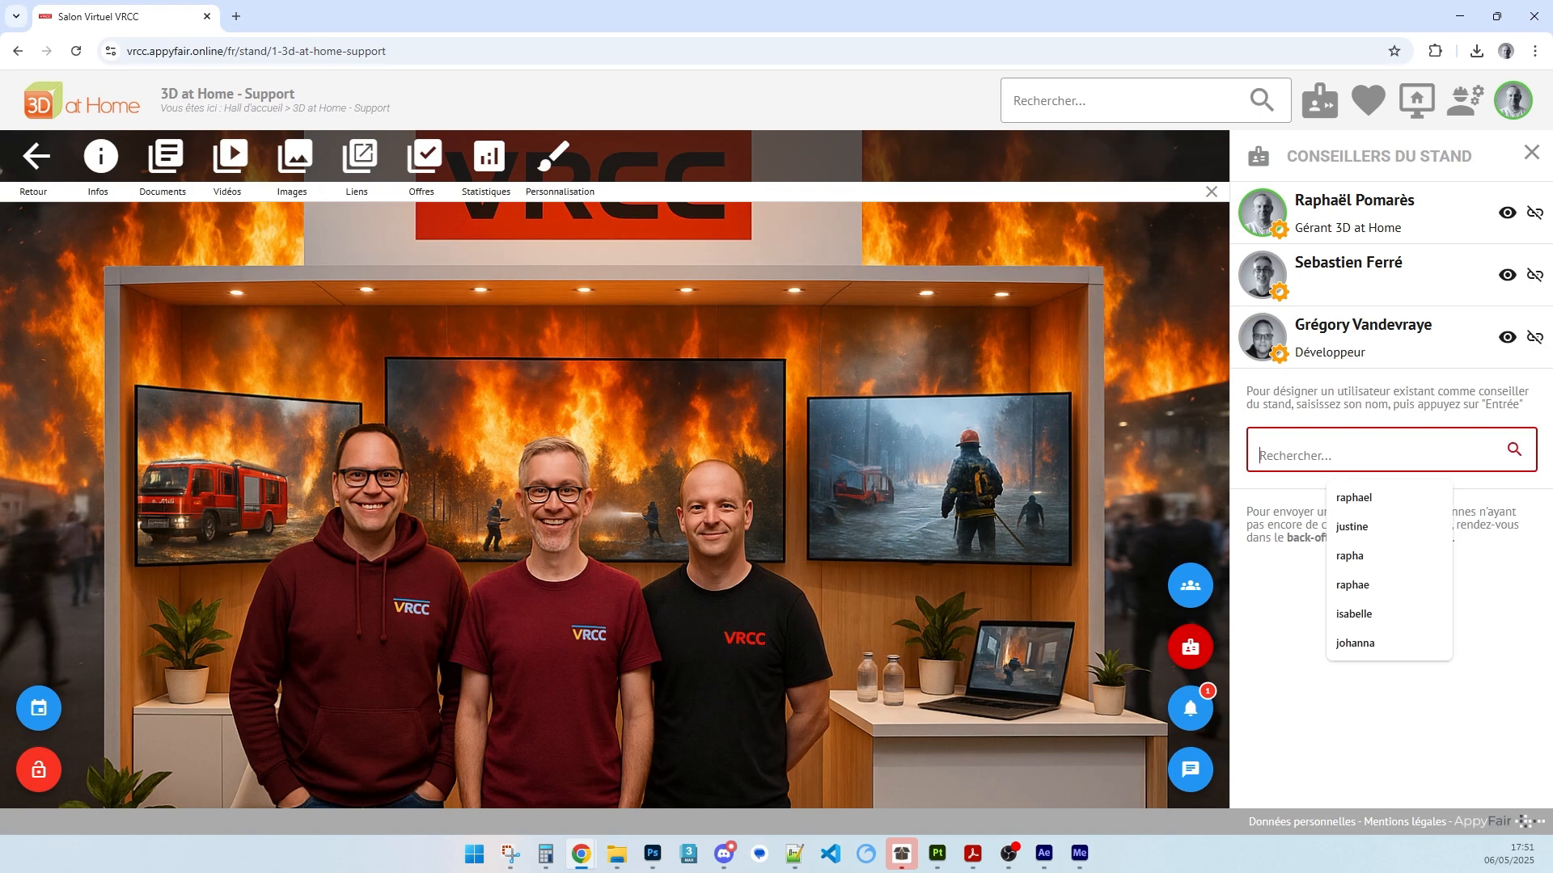
text(sebas)
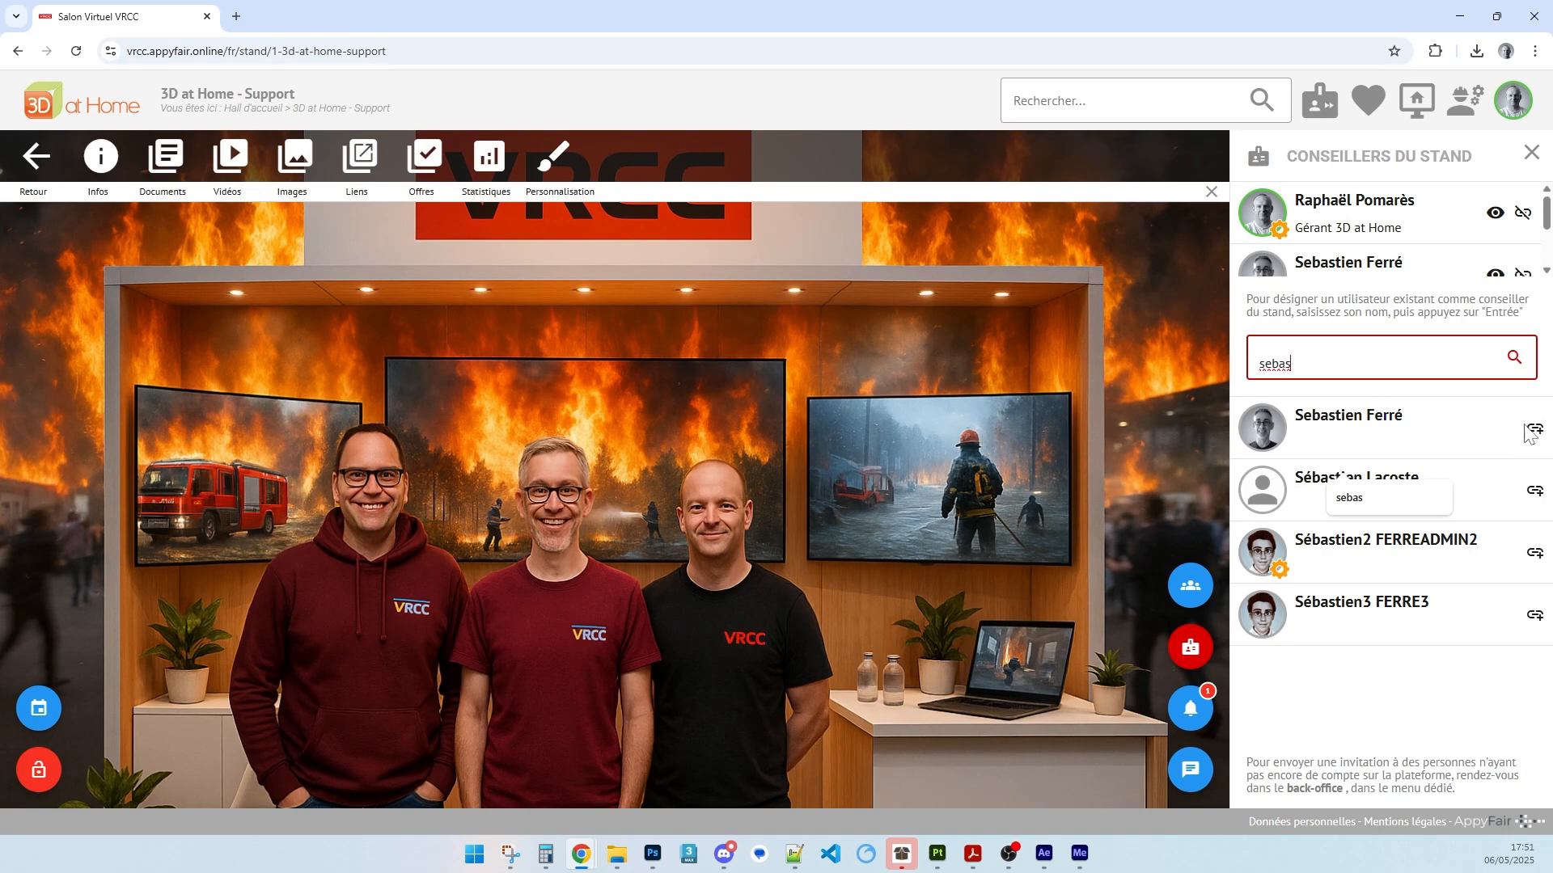
key(ctrl+a)
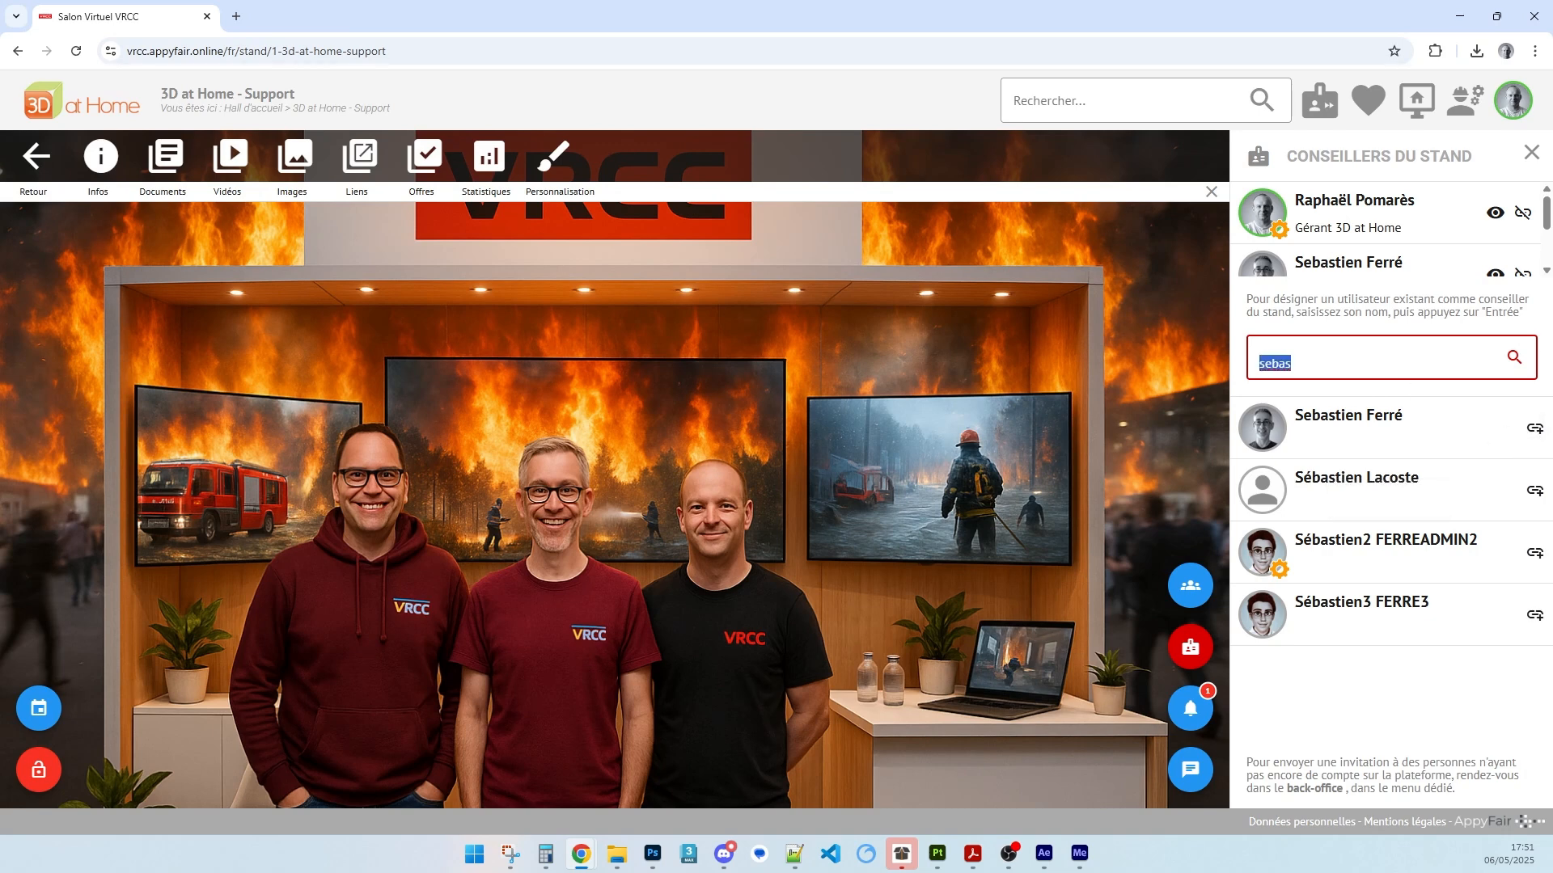
key(BackSpace)
Leave and reopen the stand, and read the note about inviting people who have no account on the platform.
click(35, 156)
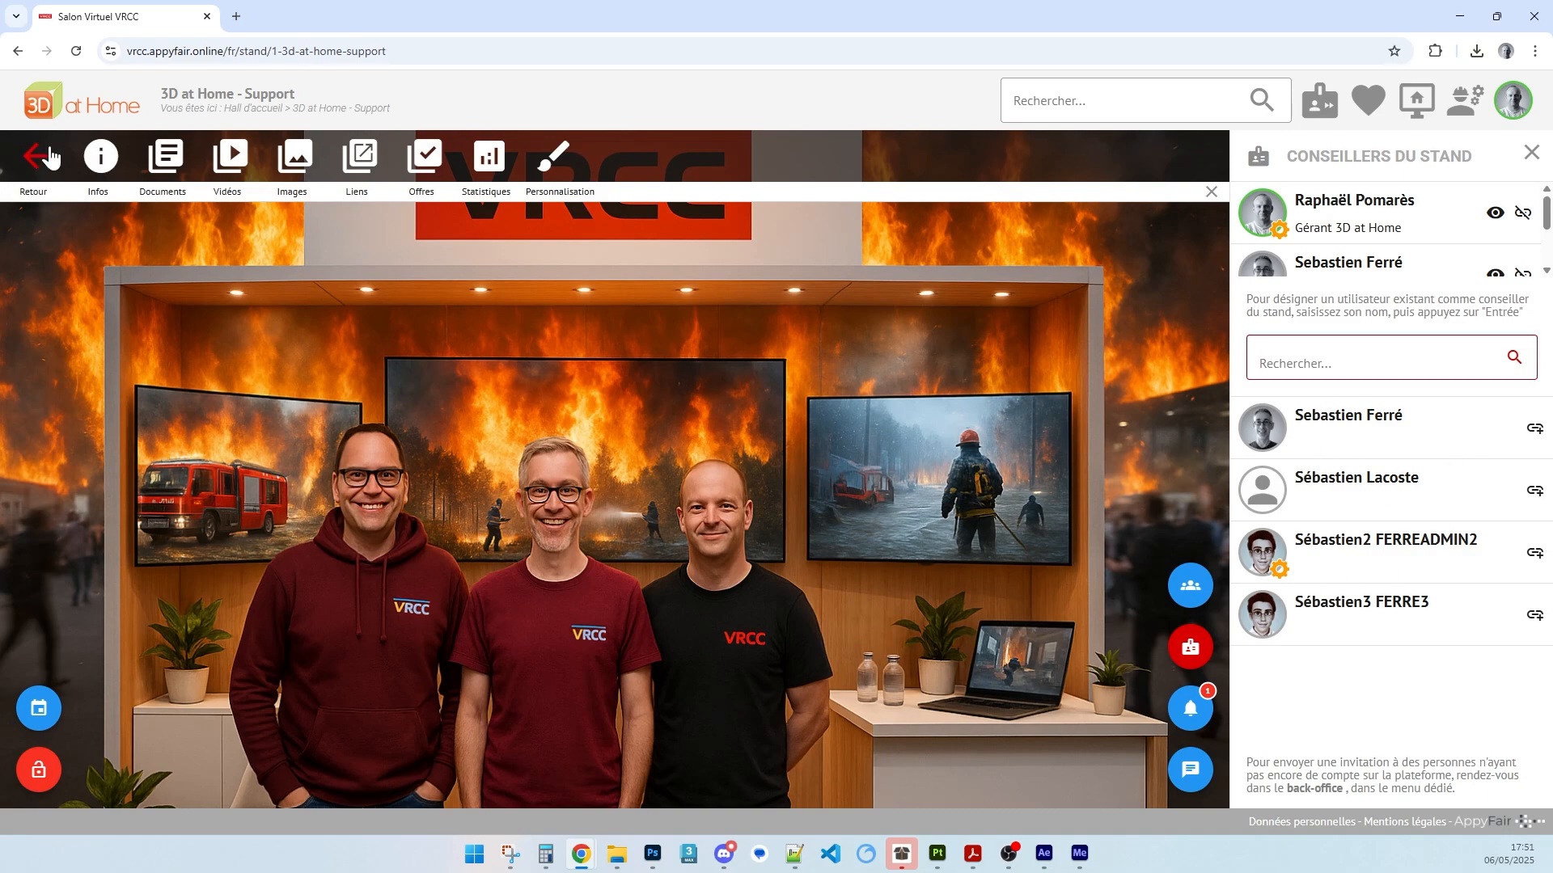
click(718, 537)
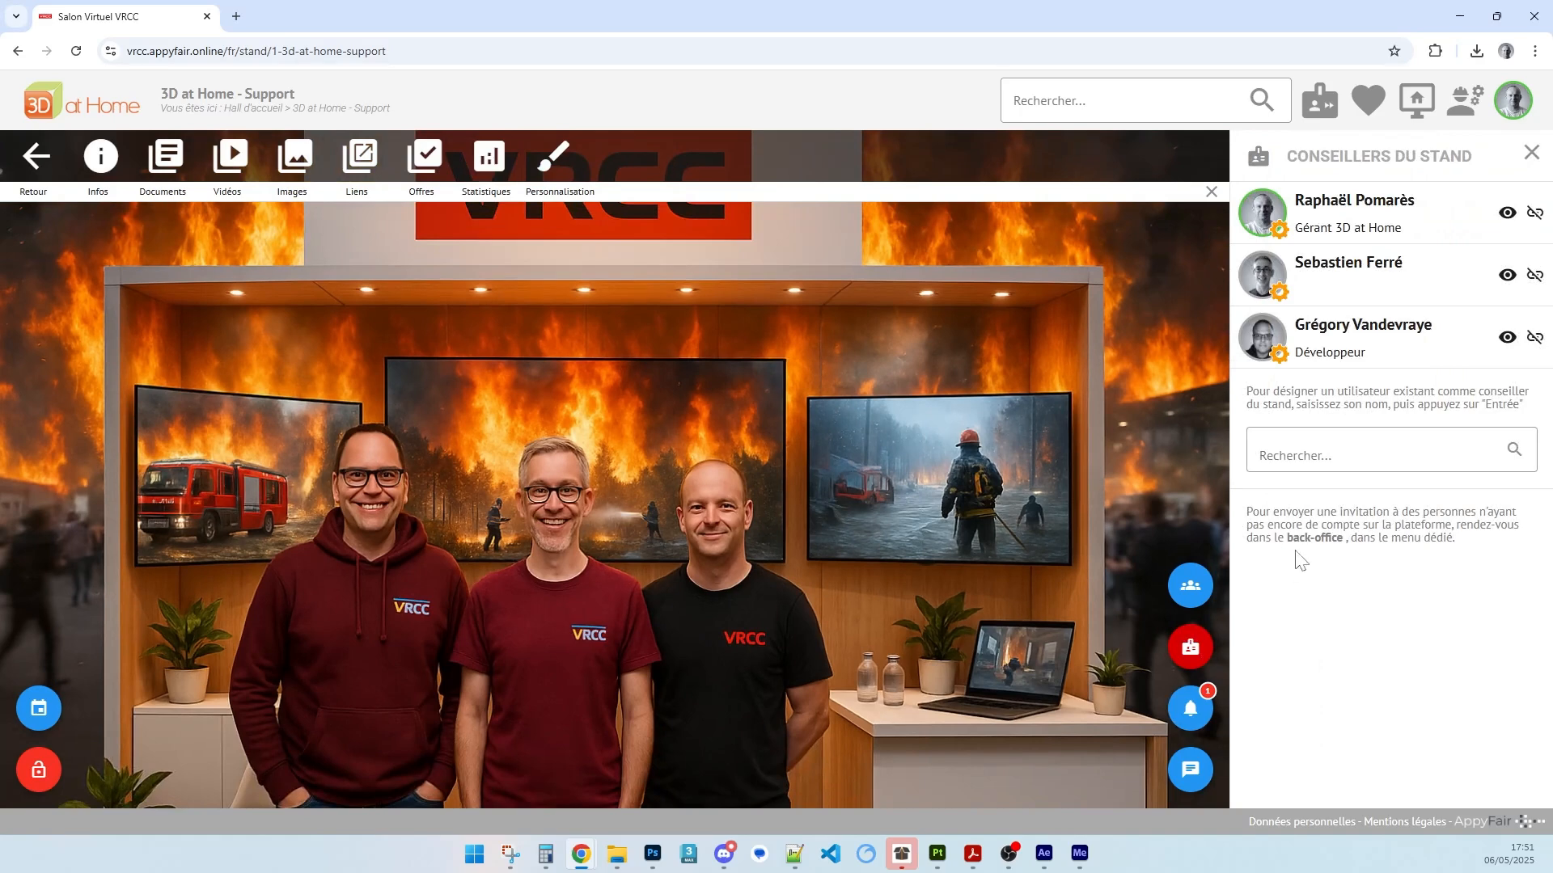
drag(1246, 512, 1481, 553)
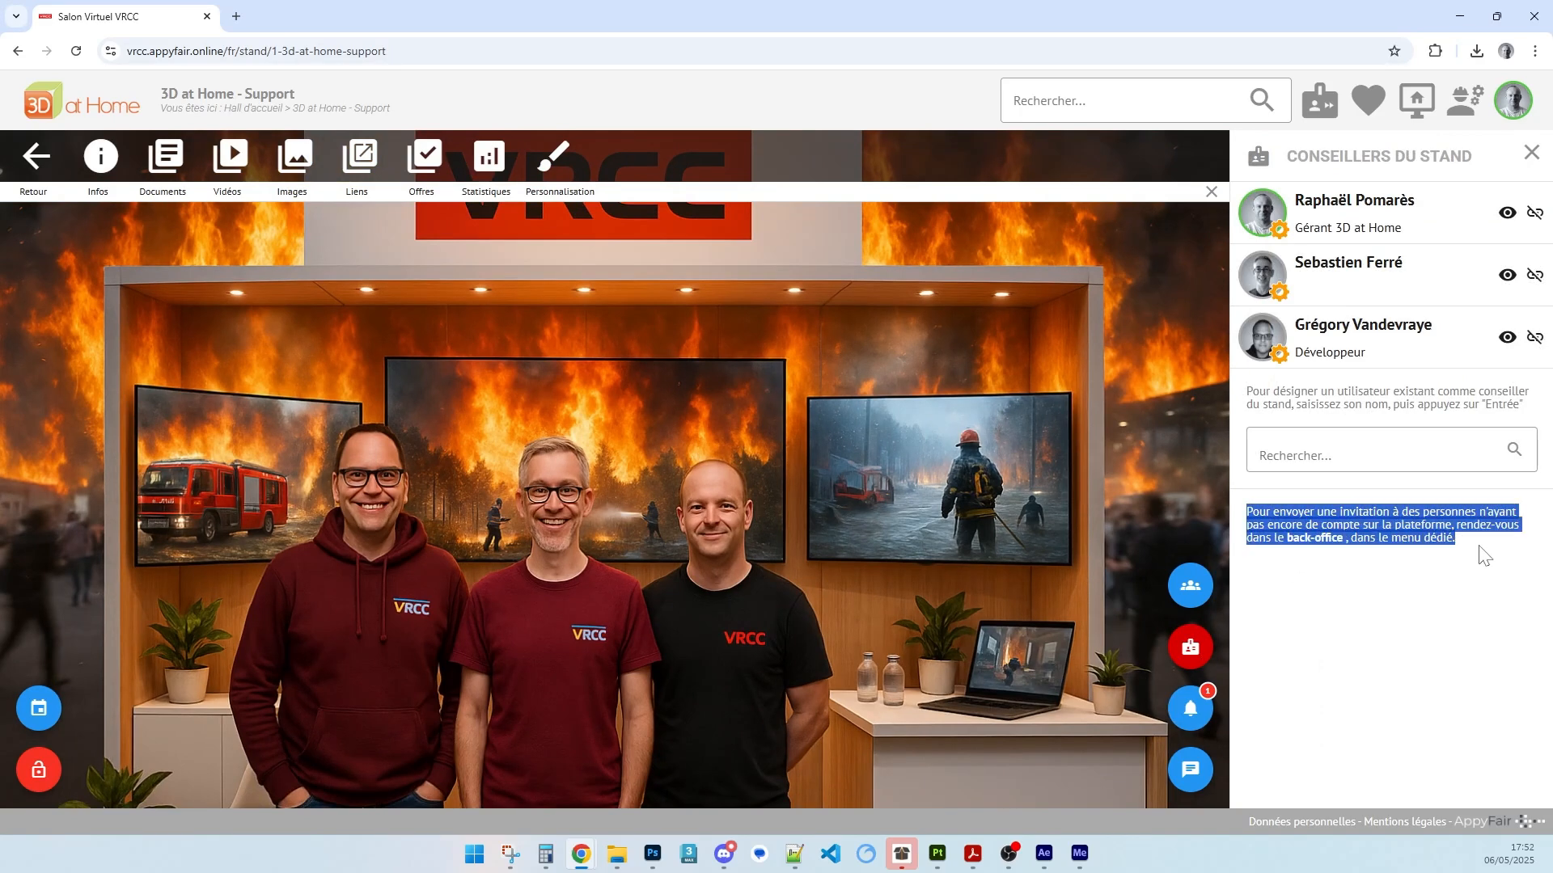
click(1466, 545)
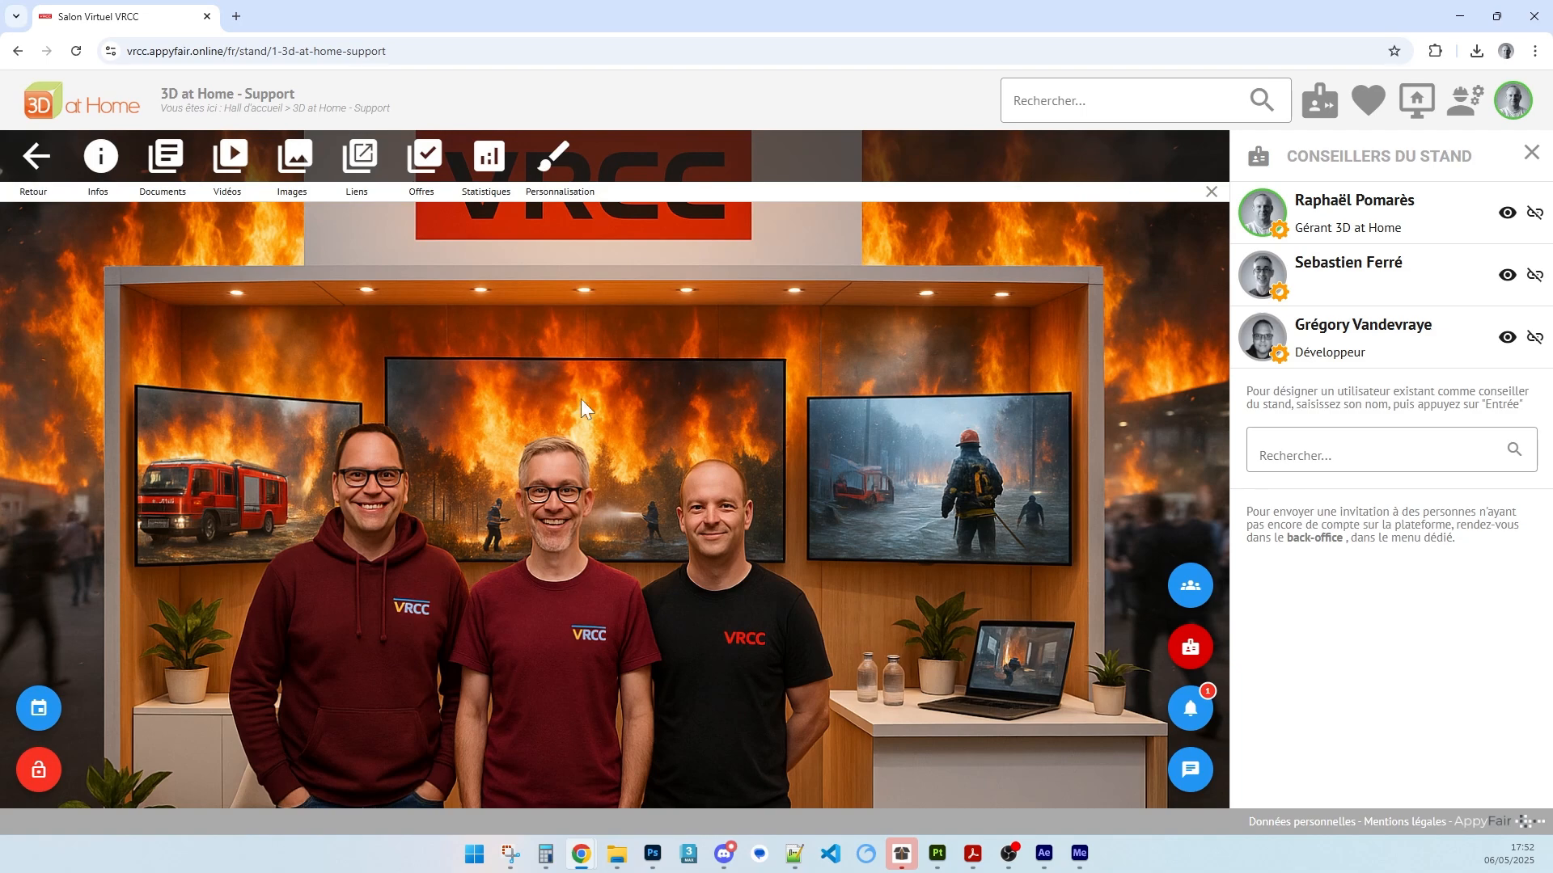
Open the registrations section (Inscriptions) of the back-office and go through the invitations, mass invitations and VIP forms.
click(1456, 115)
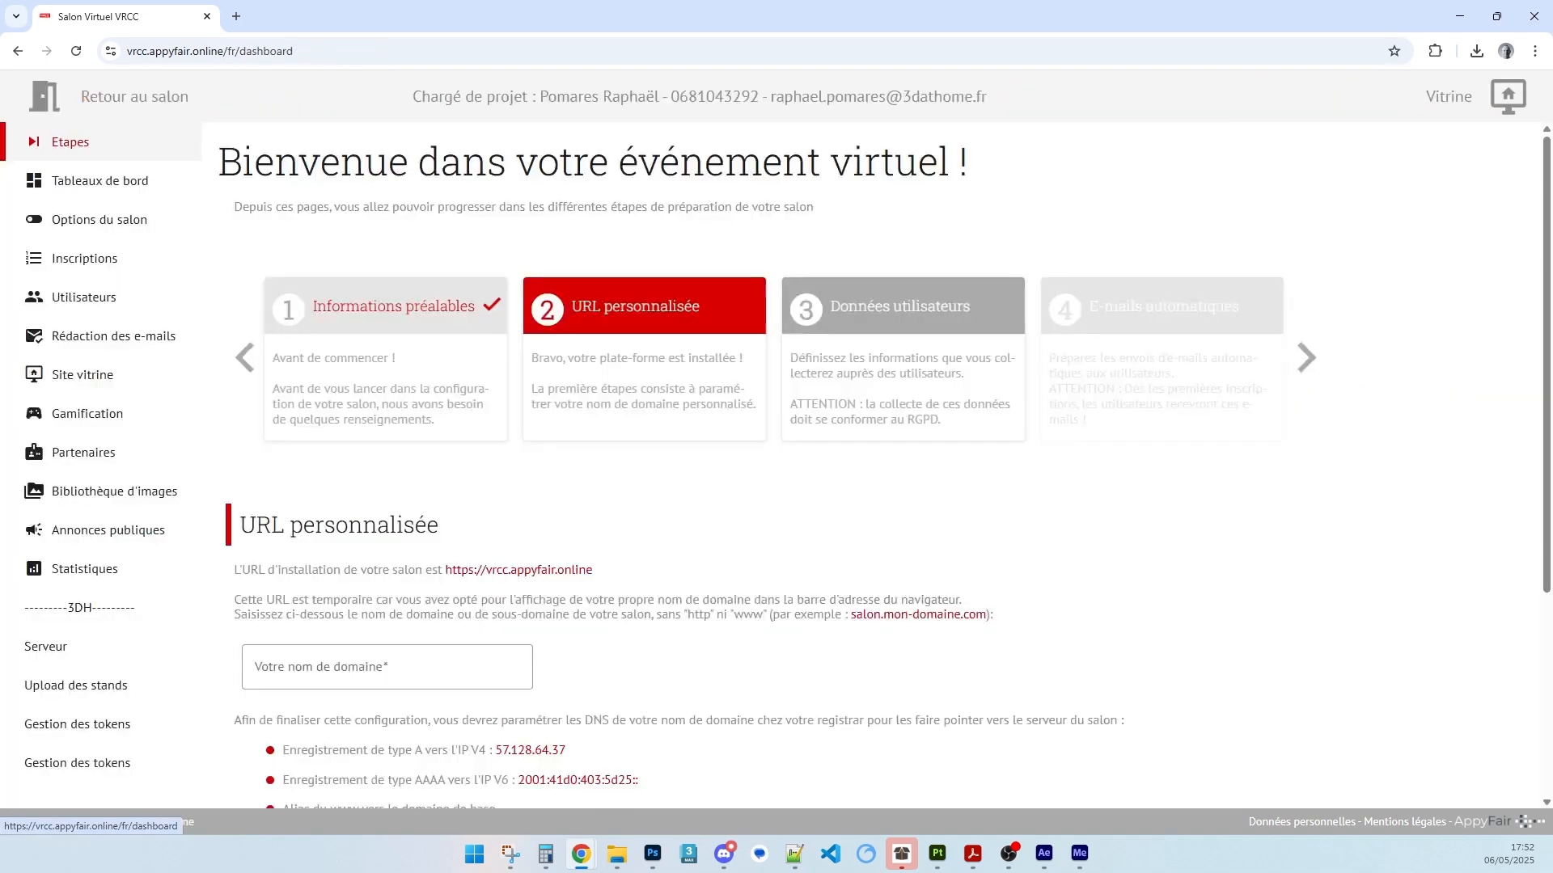
click(70, 258)
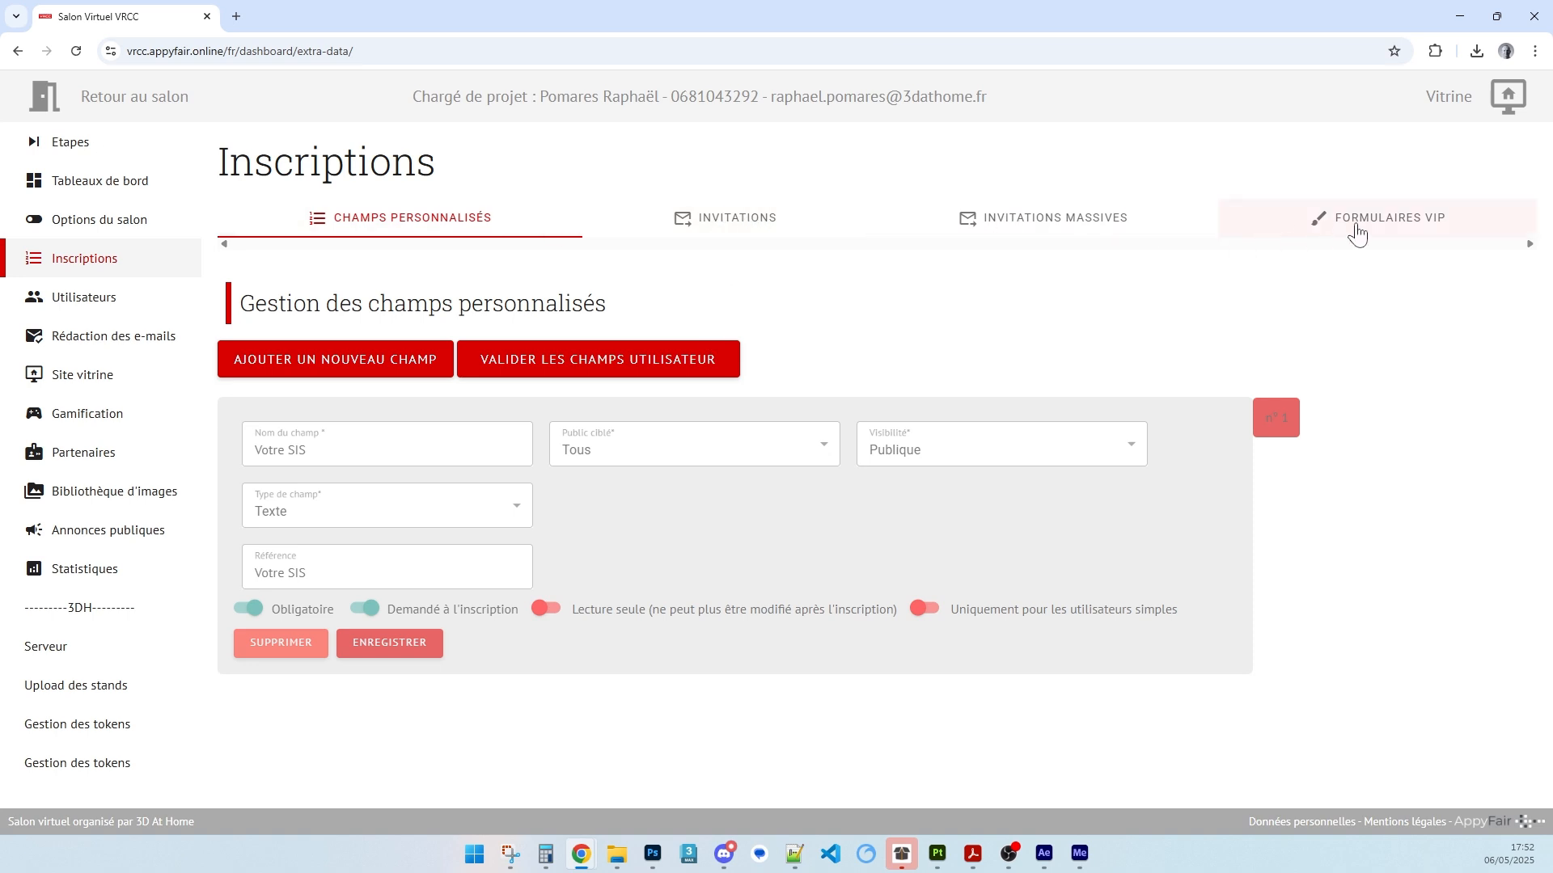
click(732, 230)
click(1042, 228)
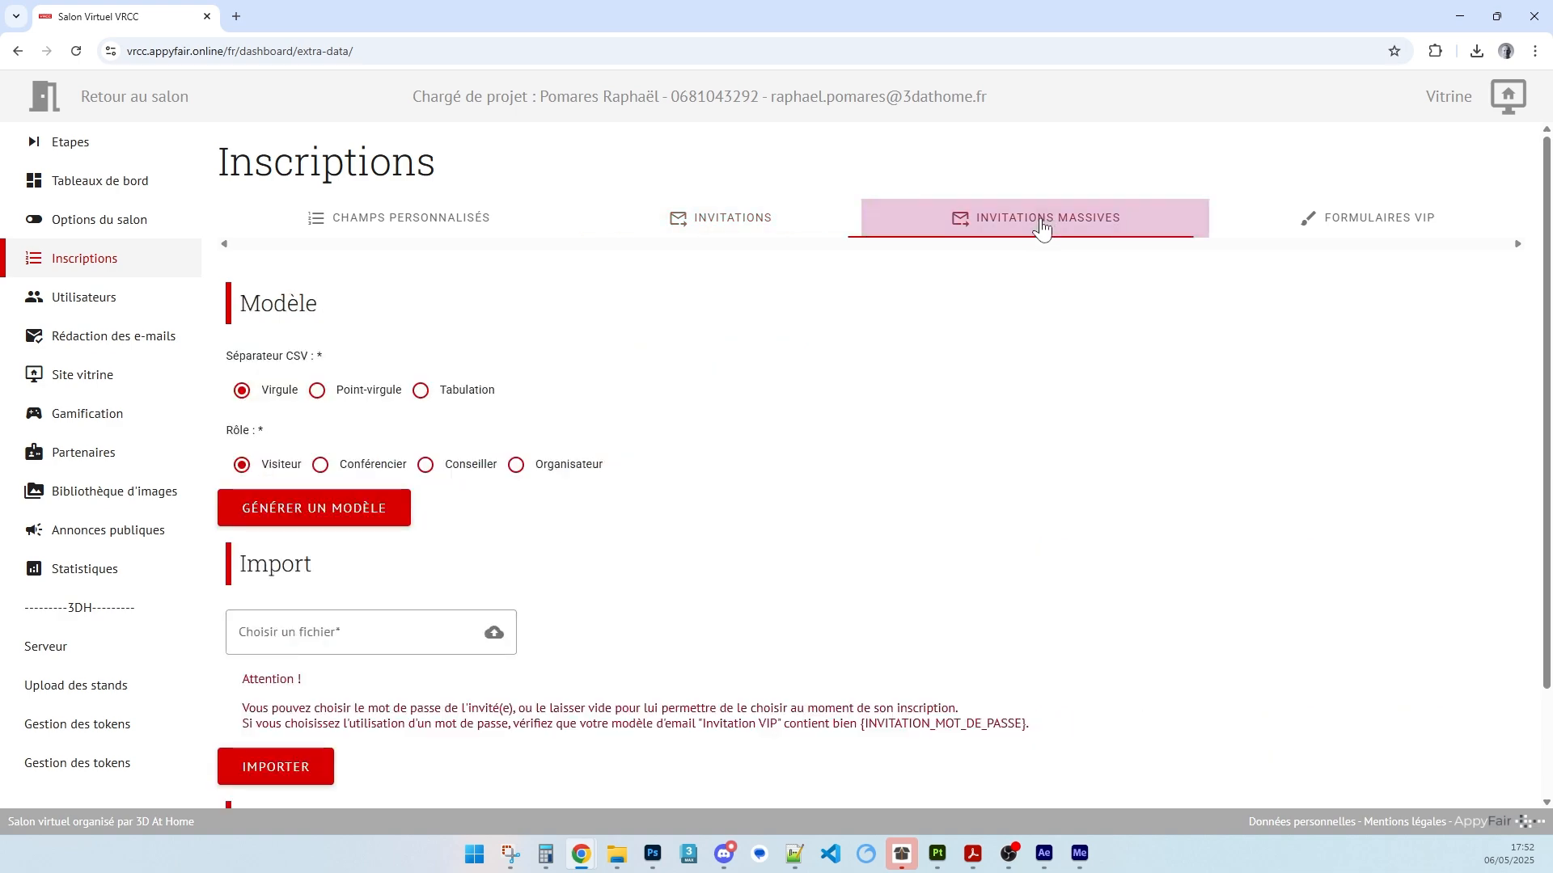
click(1396, 229)
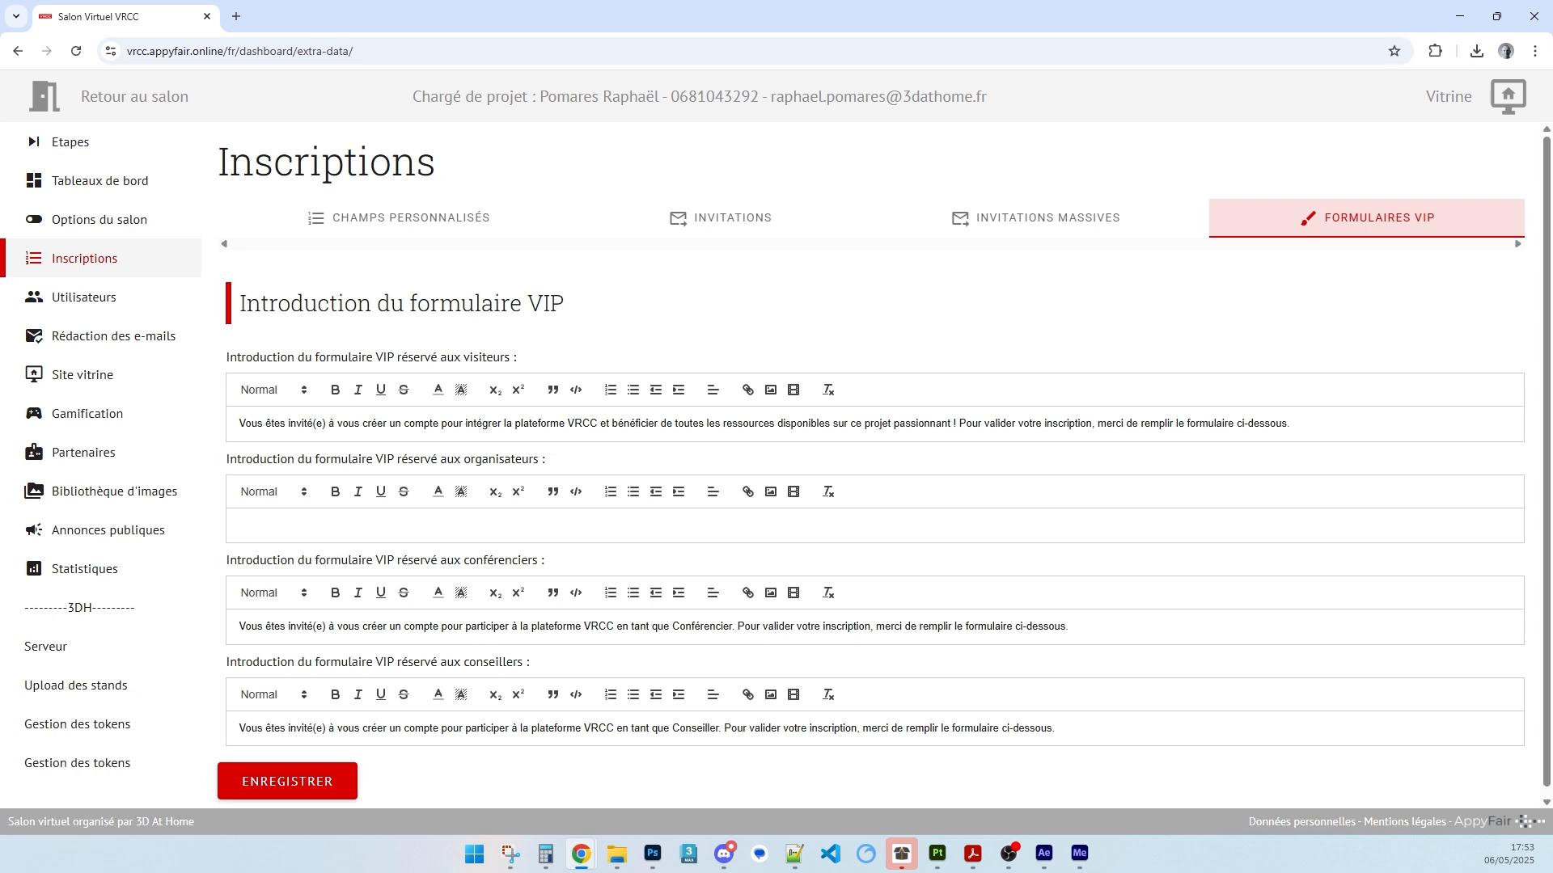
Review the VIP form introduction texts for visitors and speakers.
triple_click(765, 424)
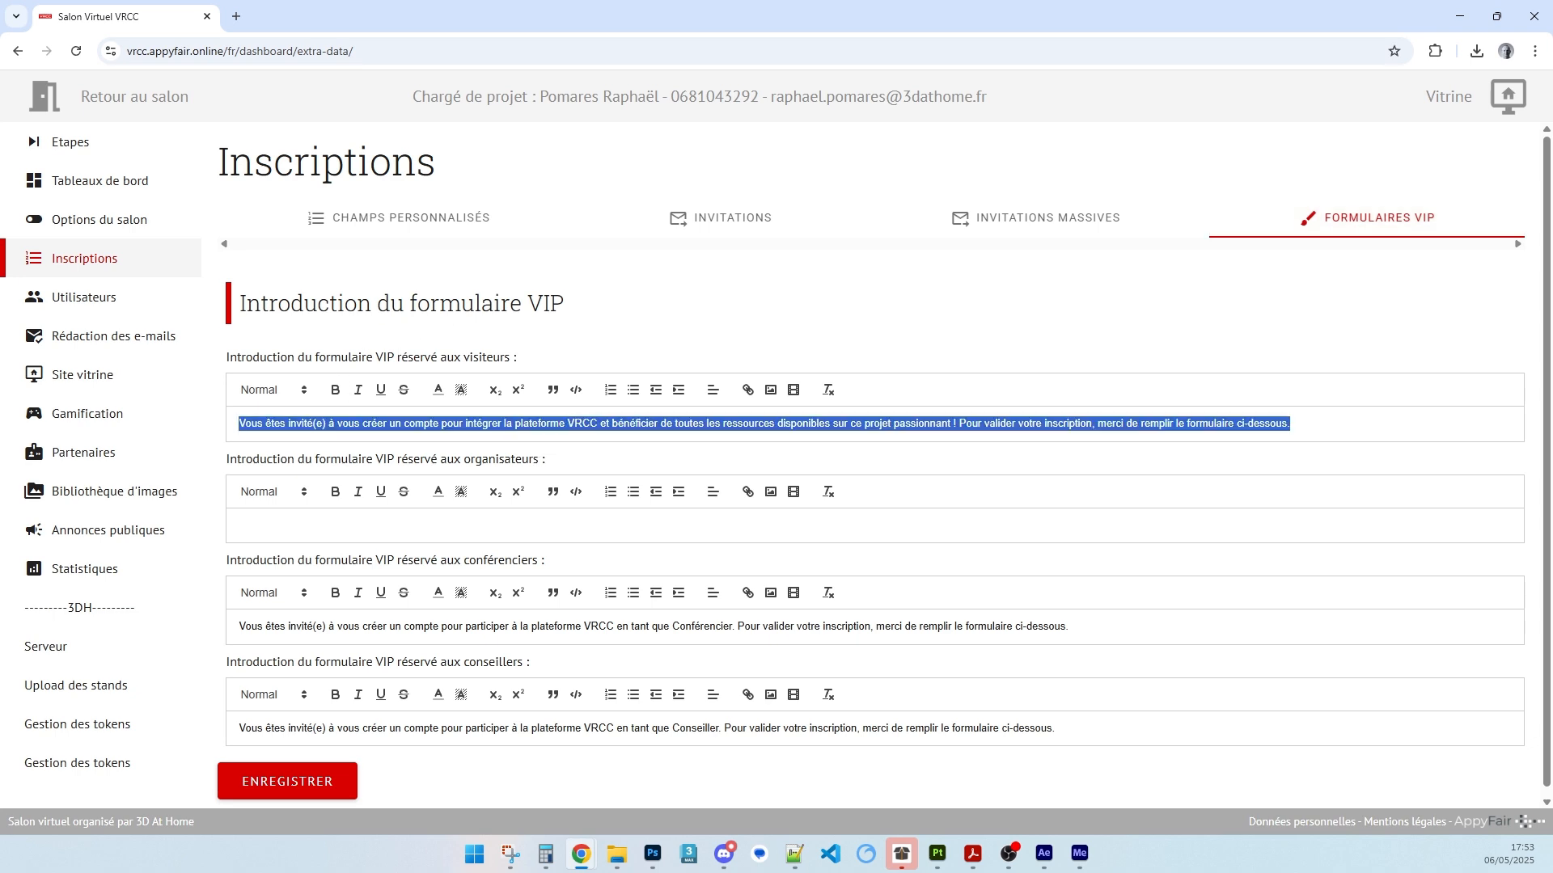
triple_click(558, 626)
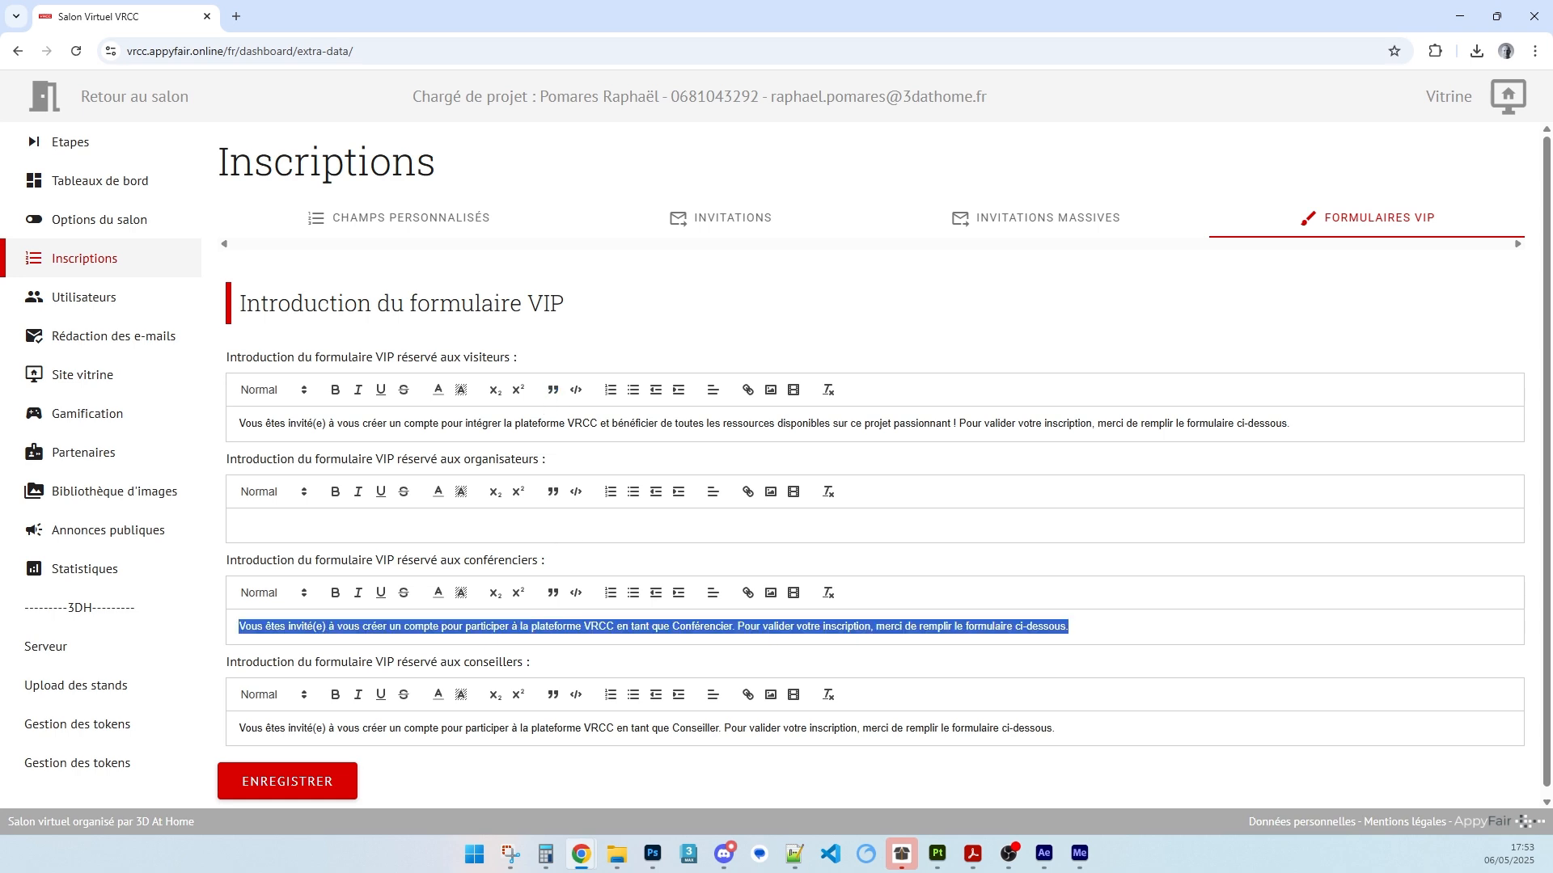
triple_click(541, 424)
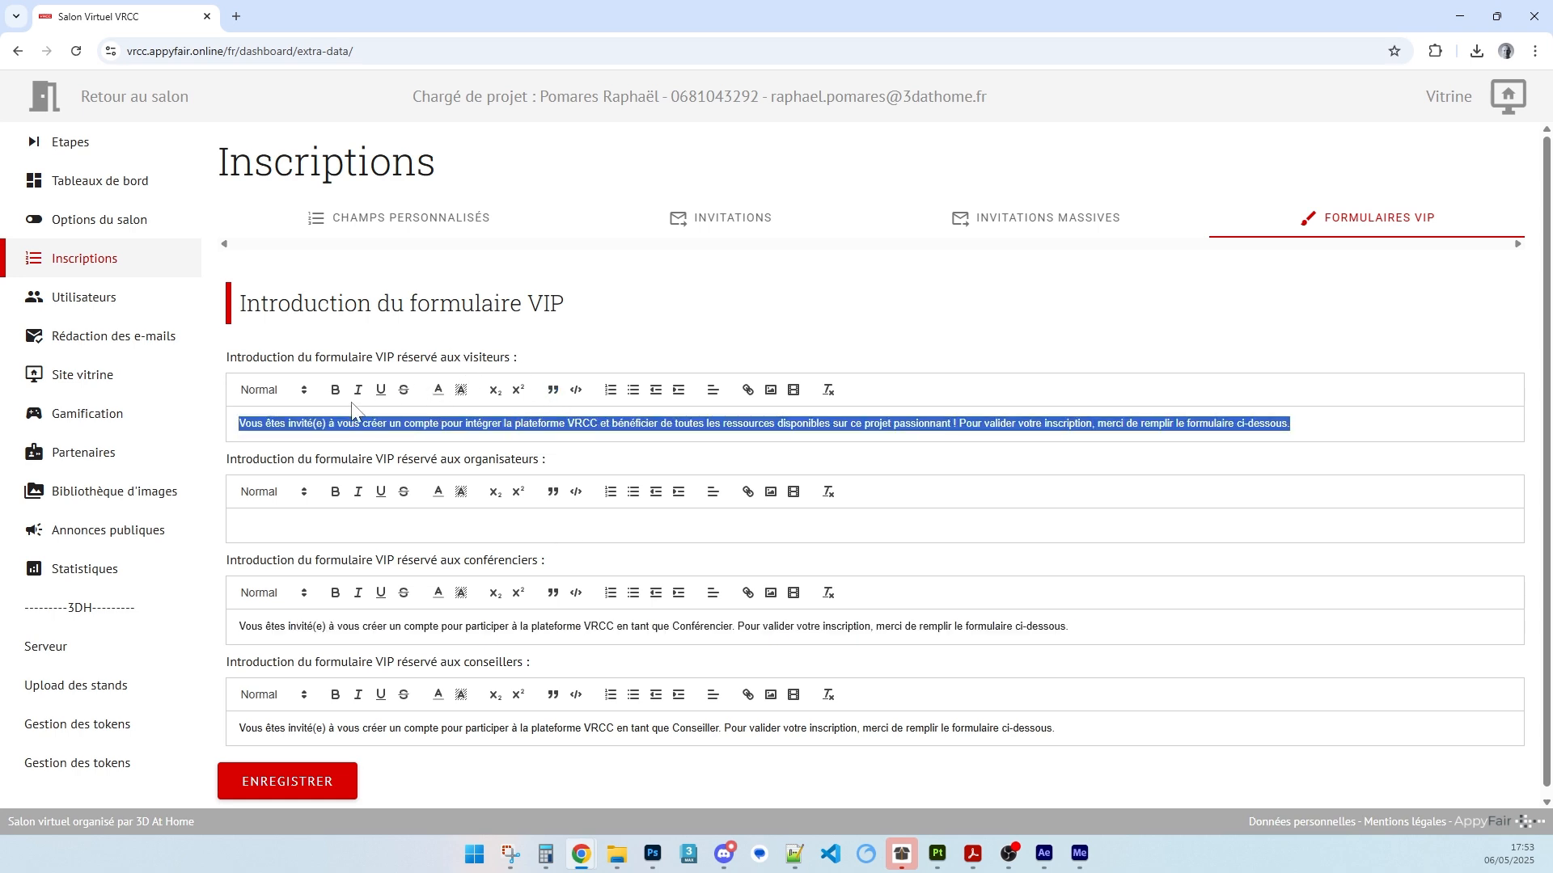
click(830, 424)
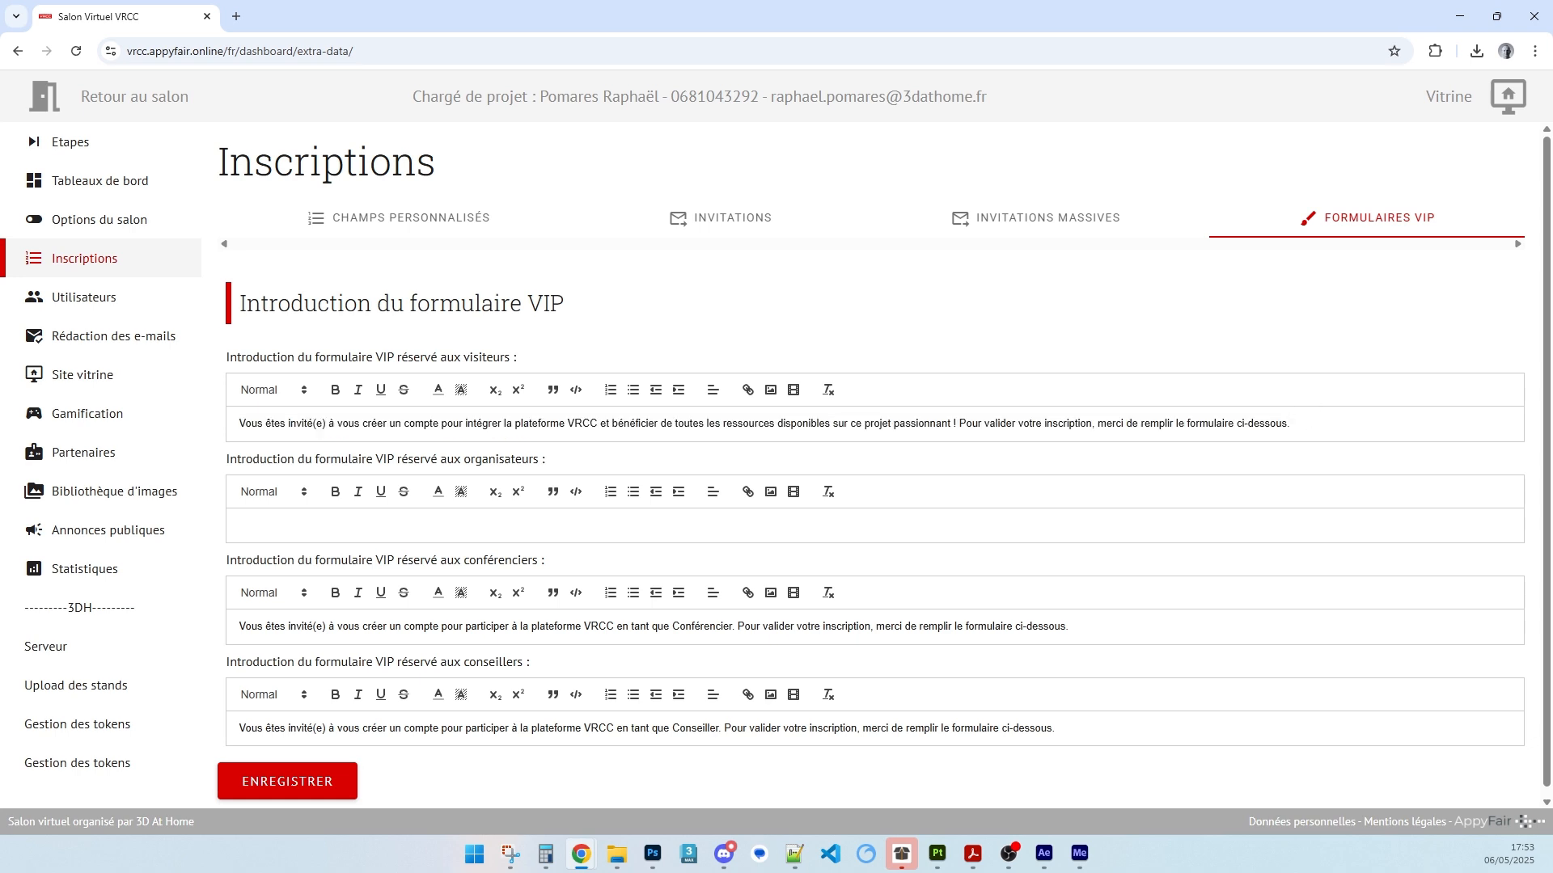
Create a new VIP user invitation, fill in the guest's e-mail and clear the optional password.
click(724, 230)
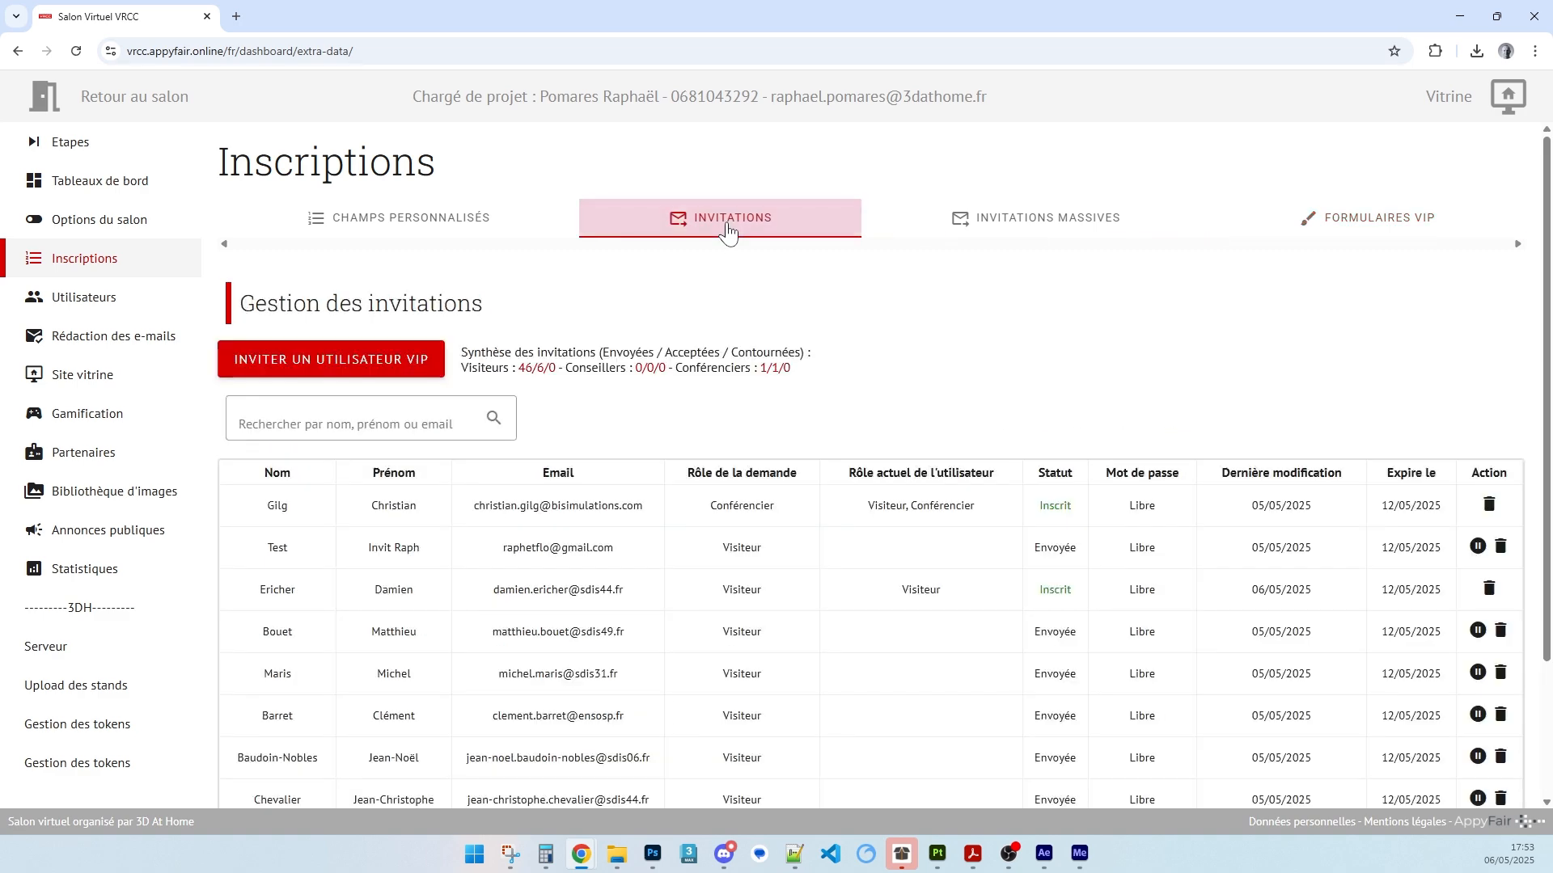
click(315, 364)
click(570, 502)
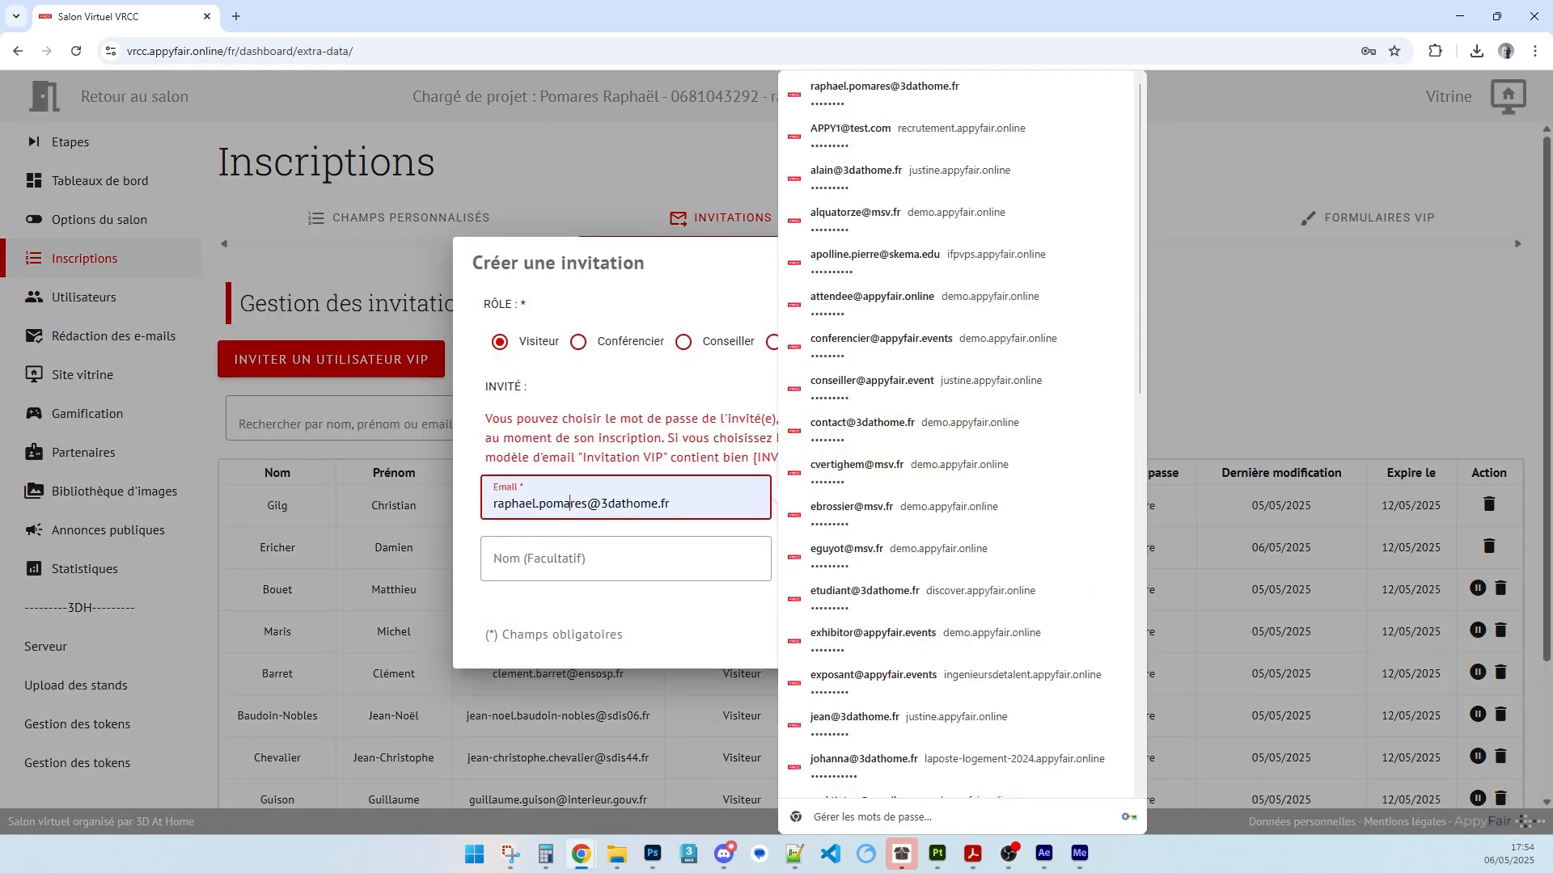
double_click(570, 501)
text(j)
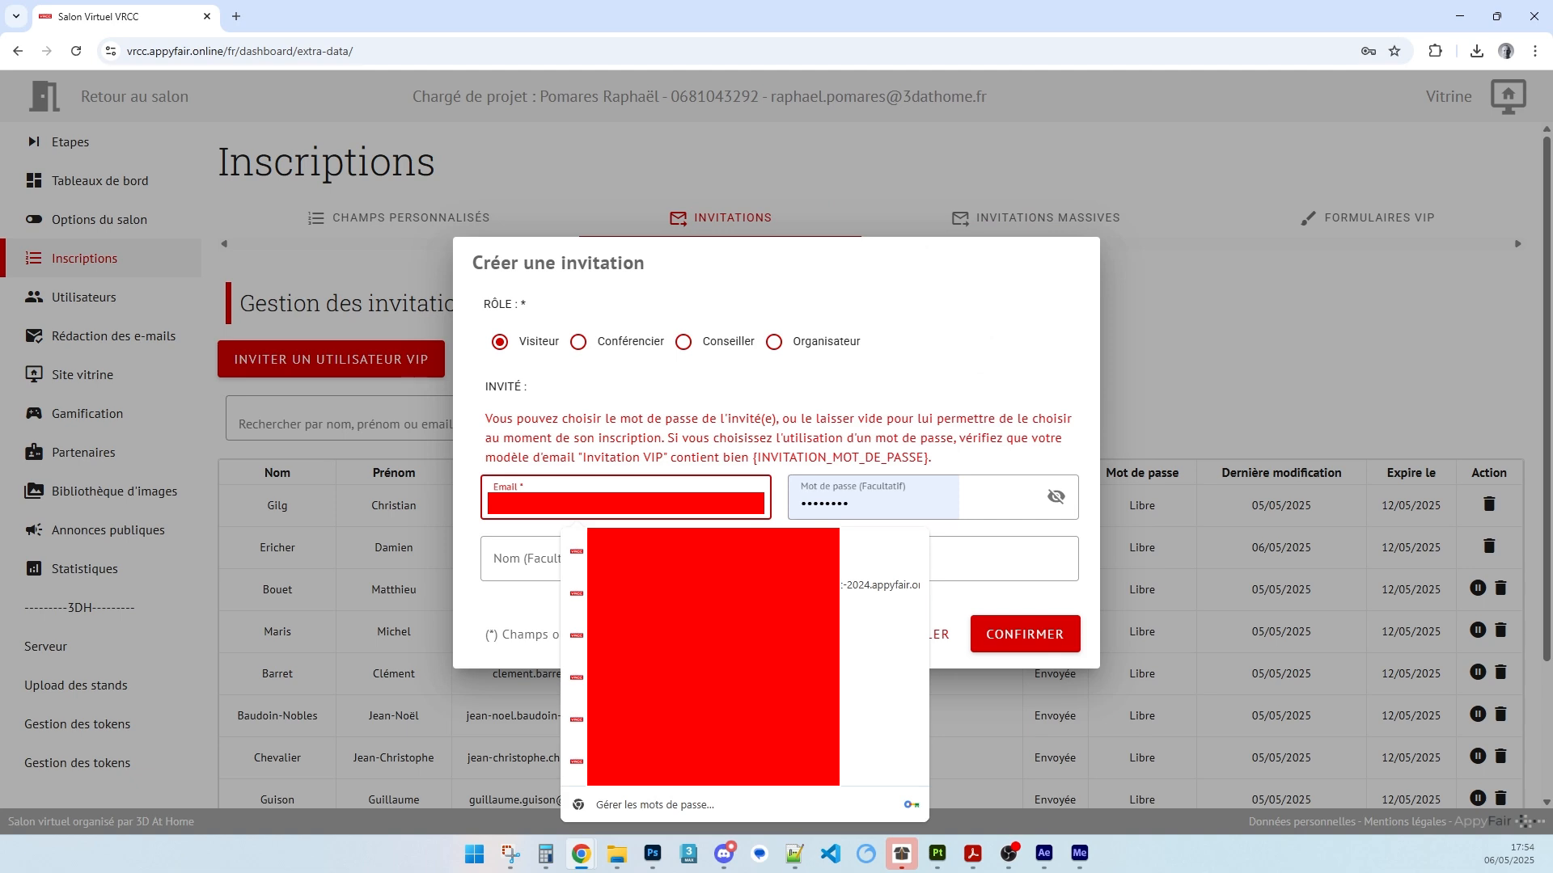
text(ea)
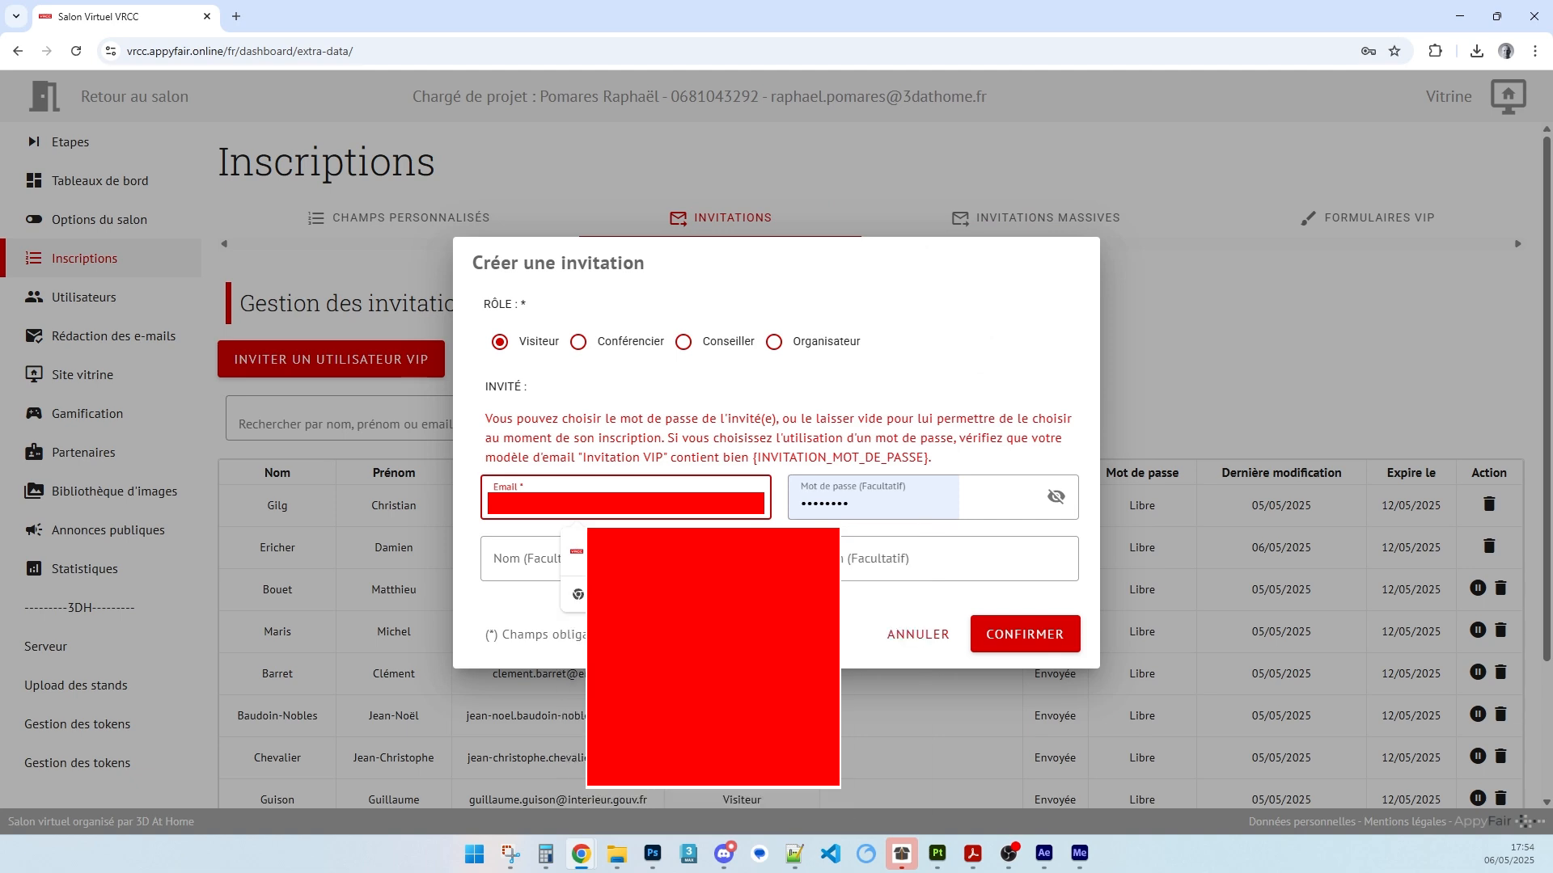
double_click(849, 503)
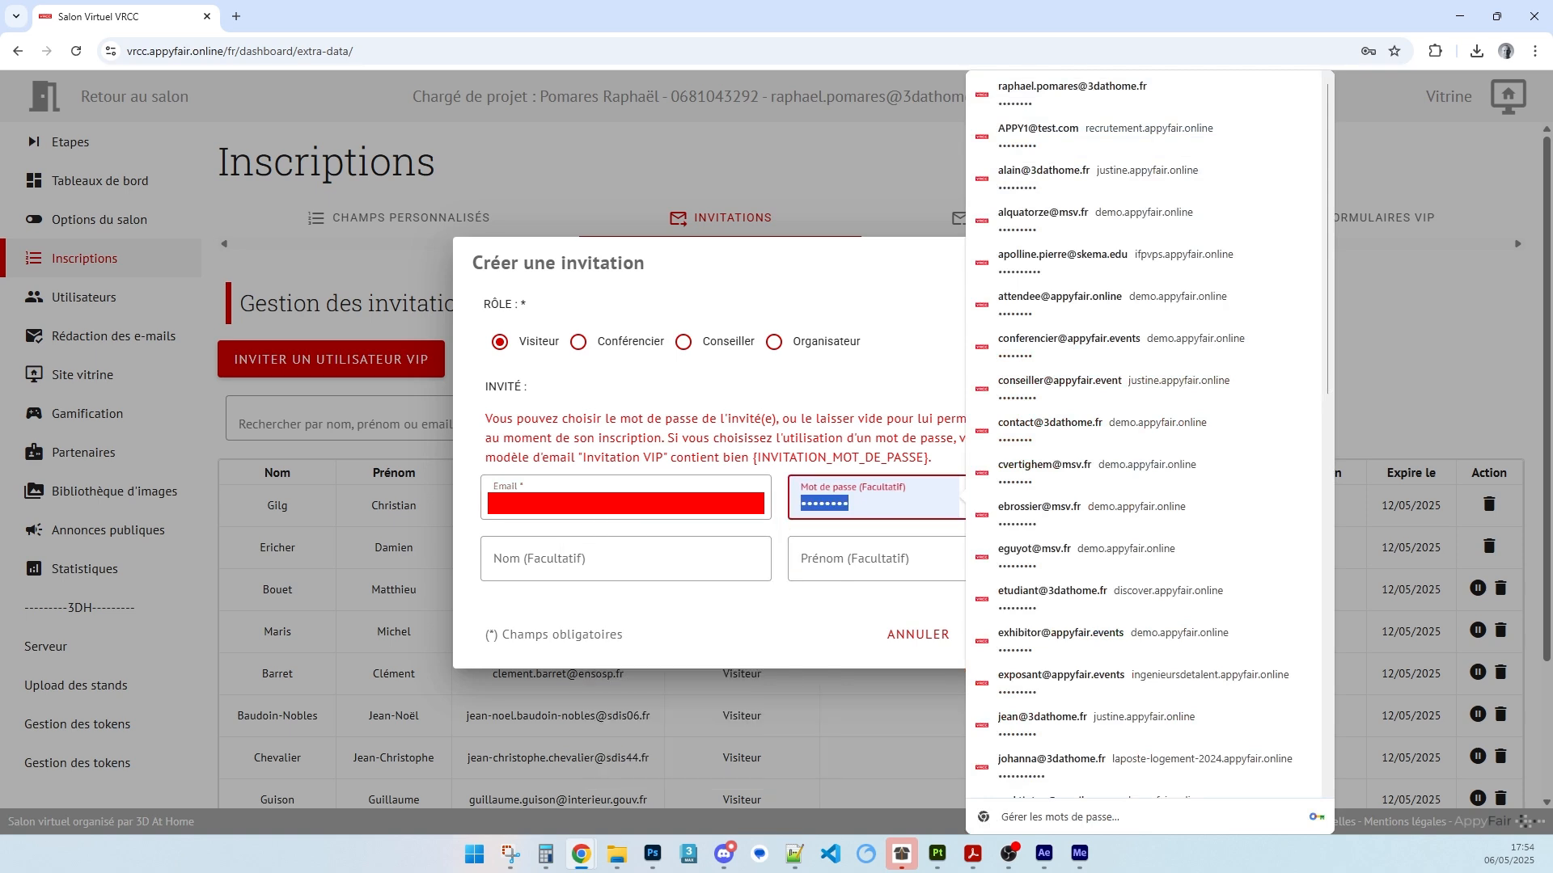
key(BackSpace)
Set the guest's last name to Test and fill in the first name in the invitation.
click(625, 560)
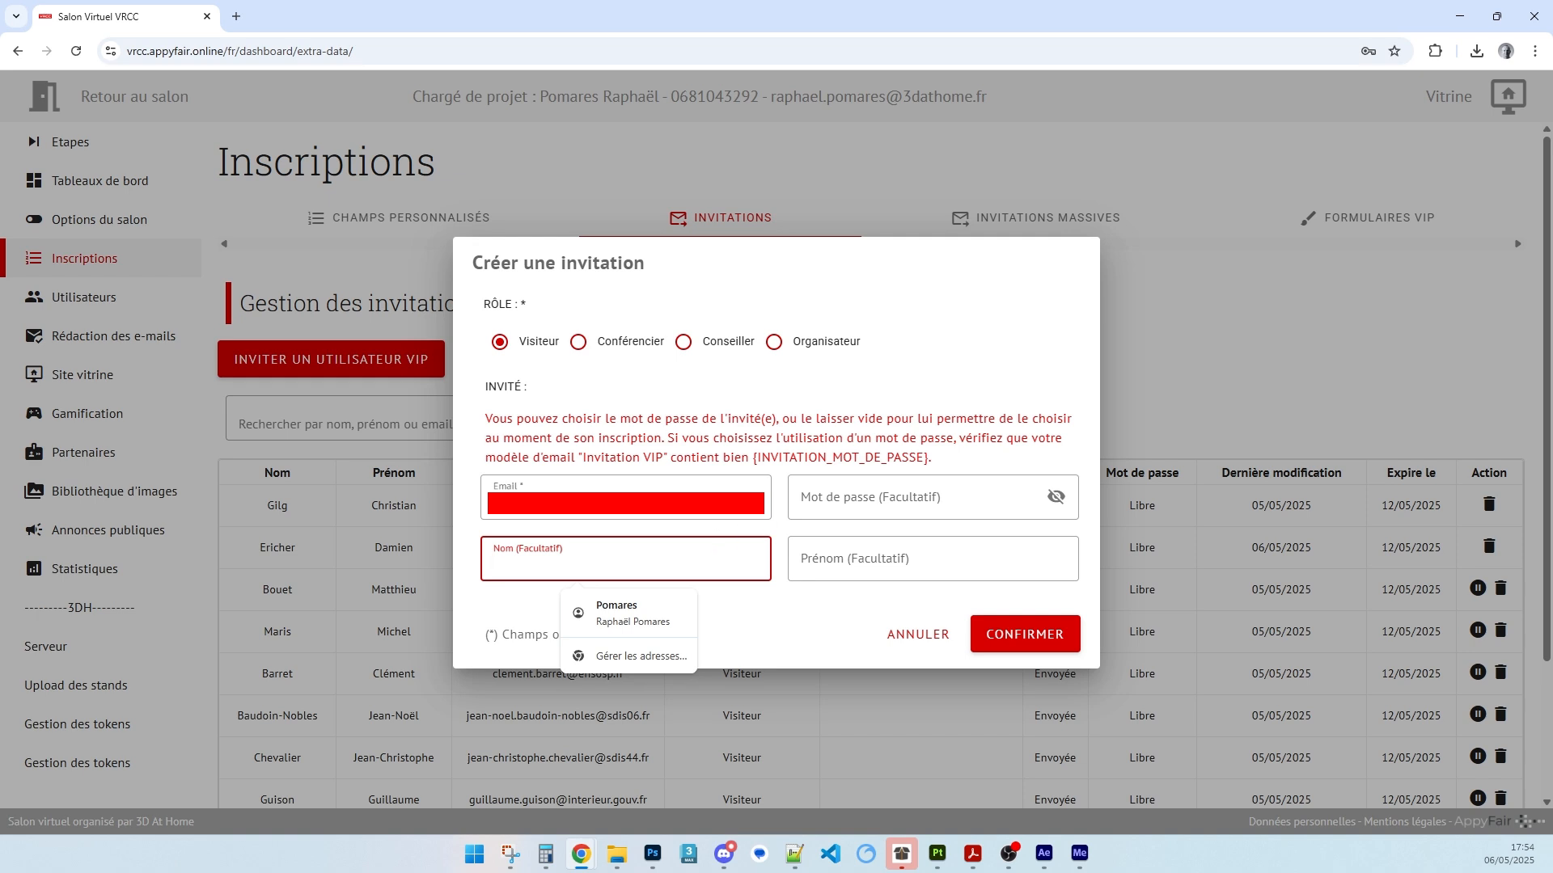
text(Test)
key(Tab)
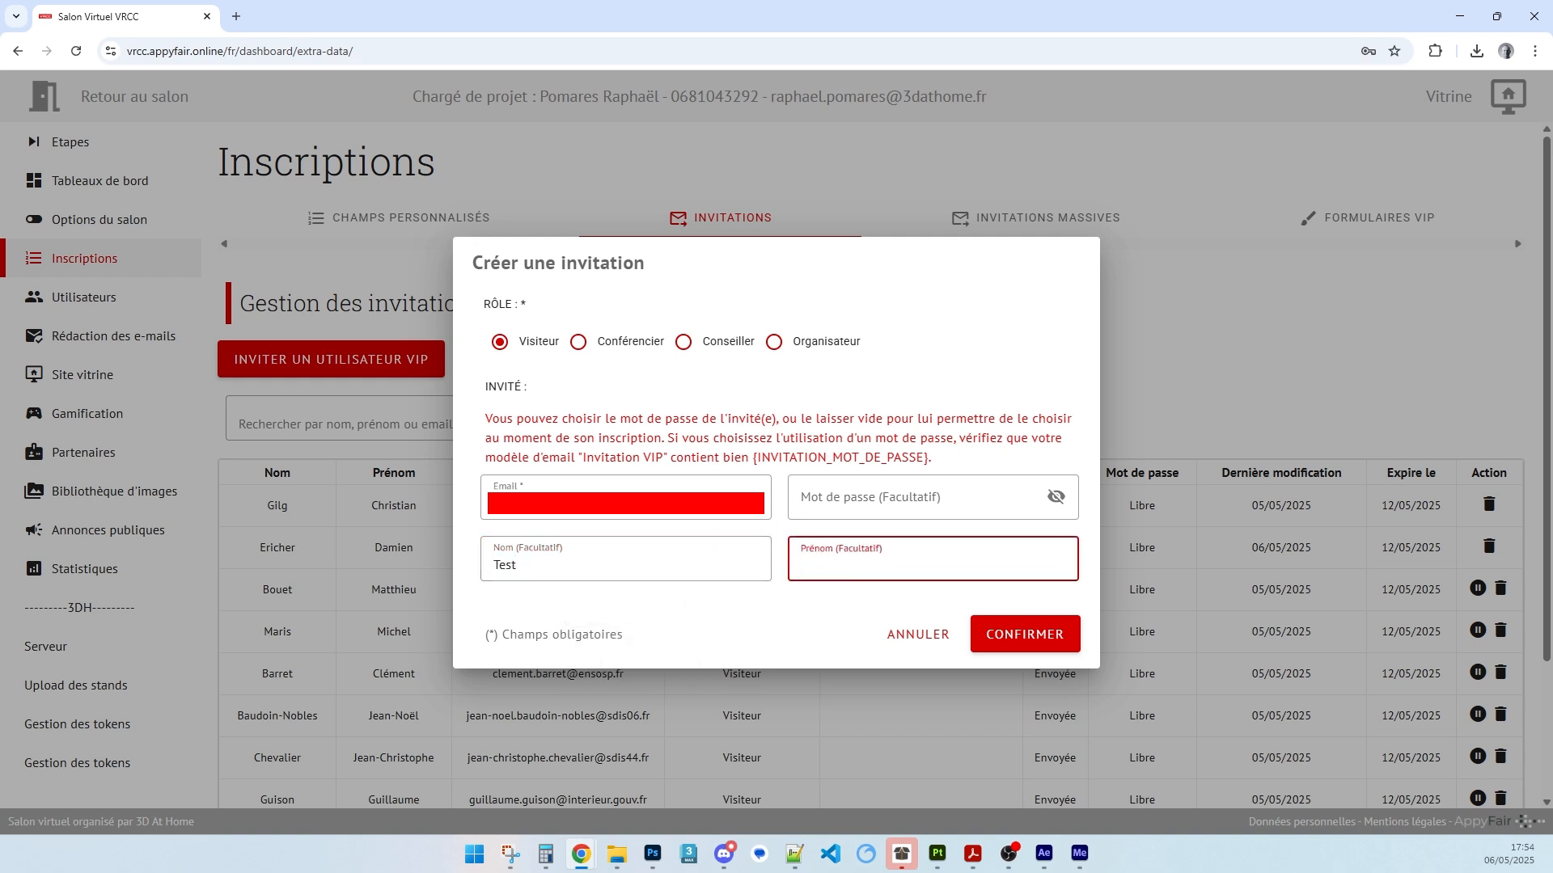
text(Raphaël)
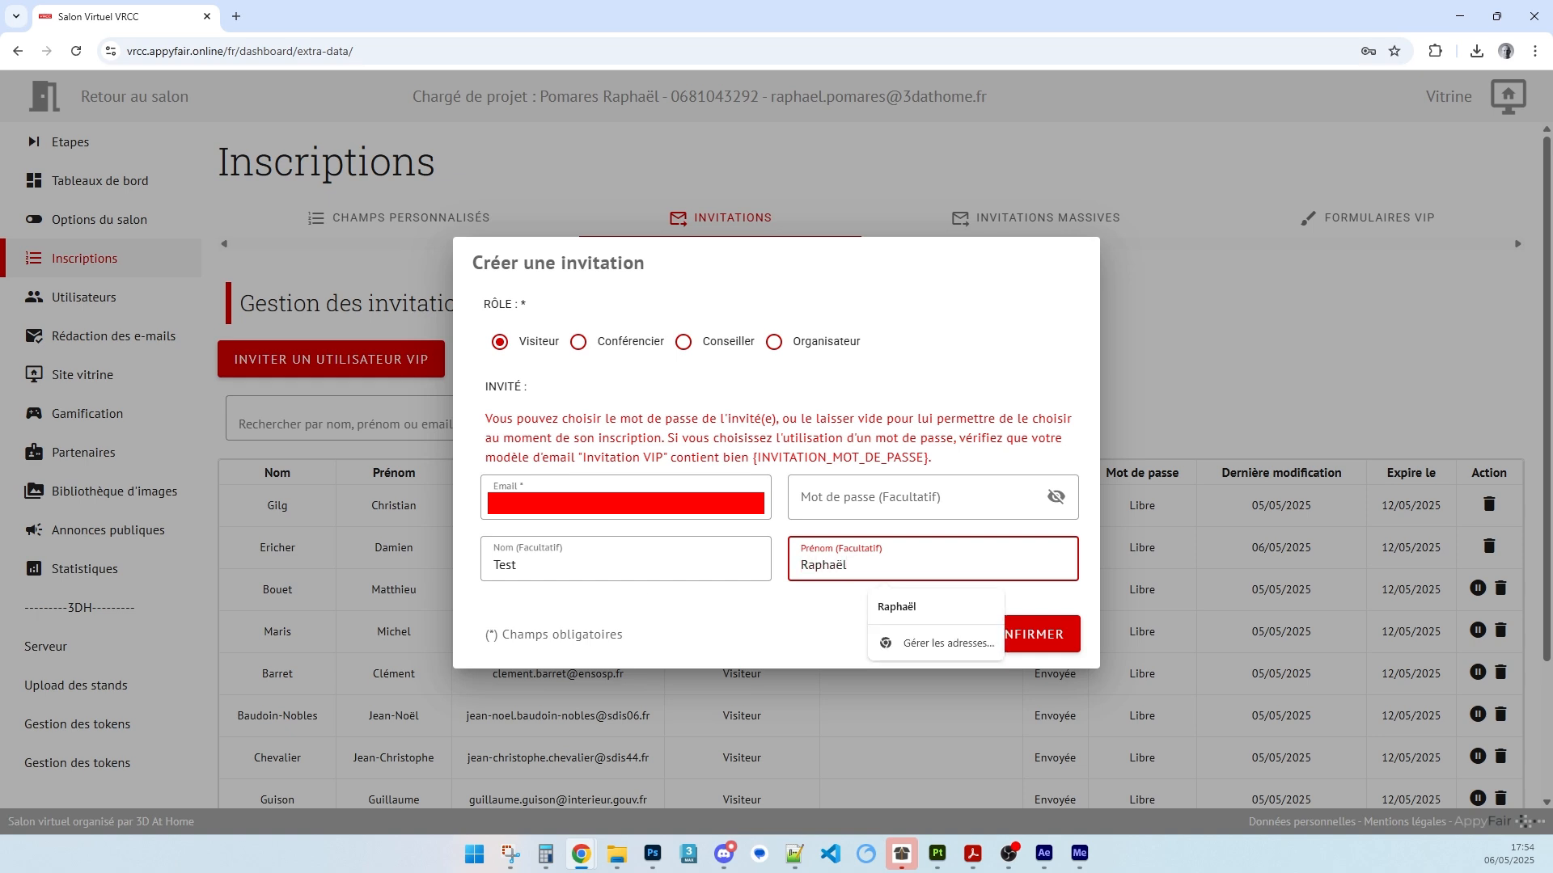
click(600, 409)
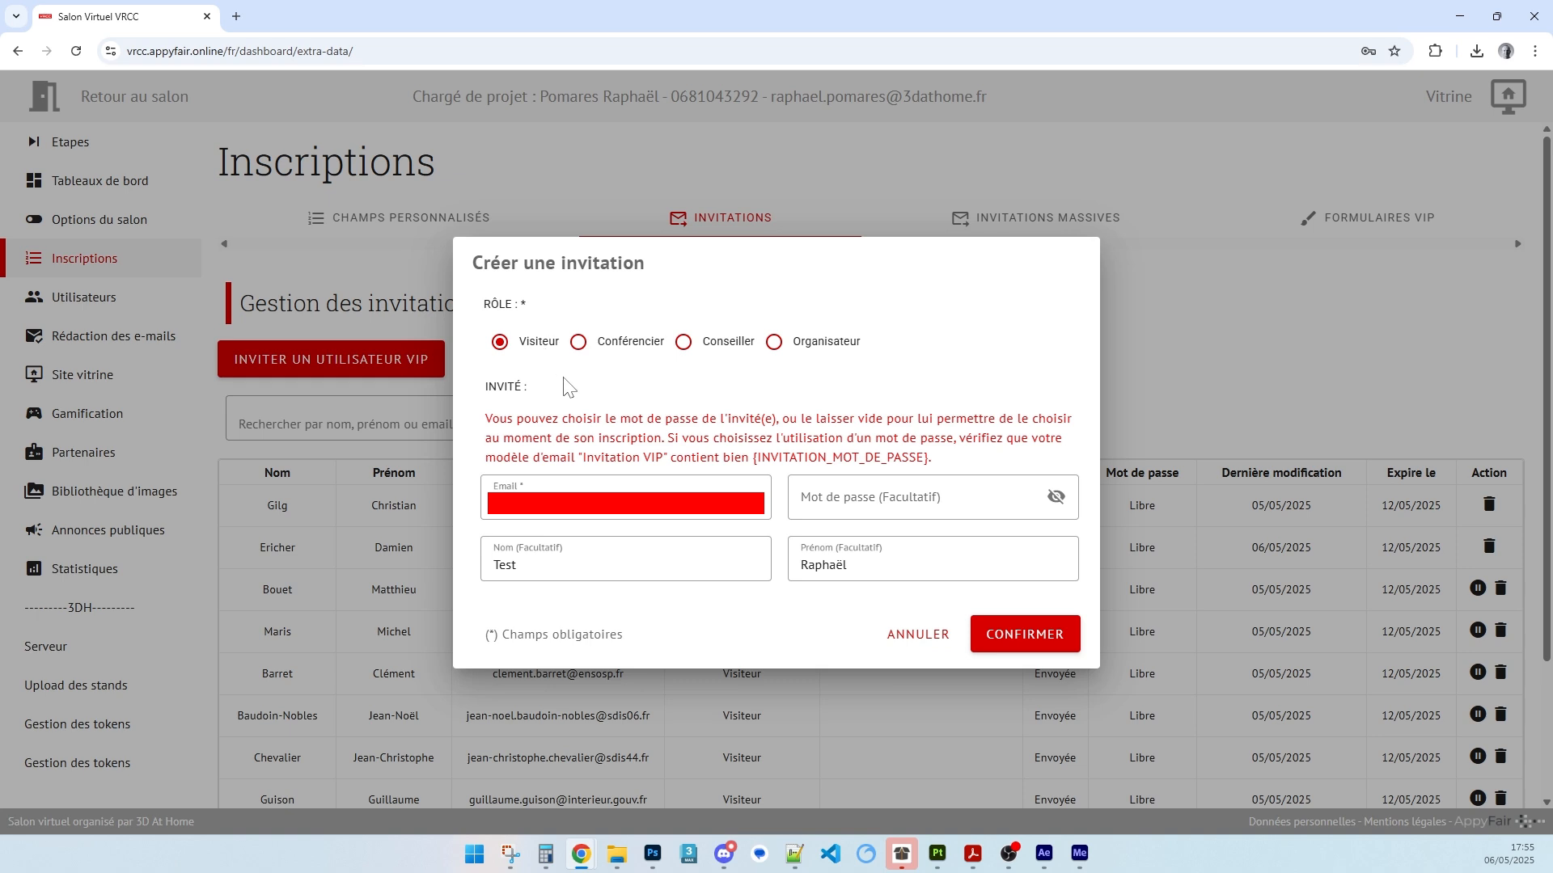
Assign the guest the Conseiller role on the 3D at Home - Support stand and confirm the invitation.
click(683, 342)
click(624, 362)
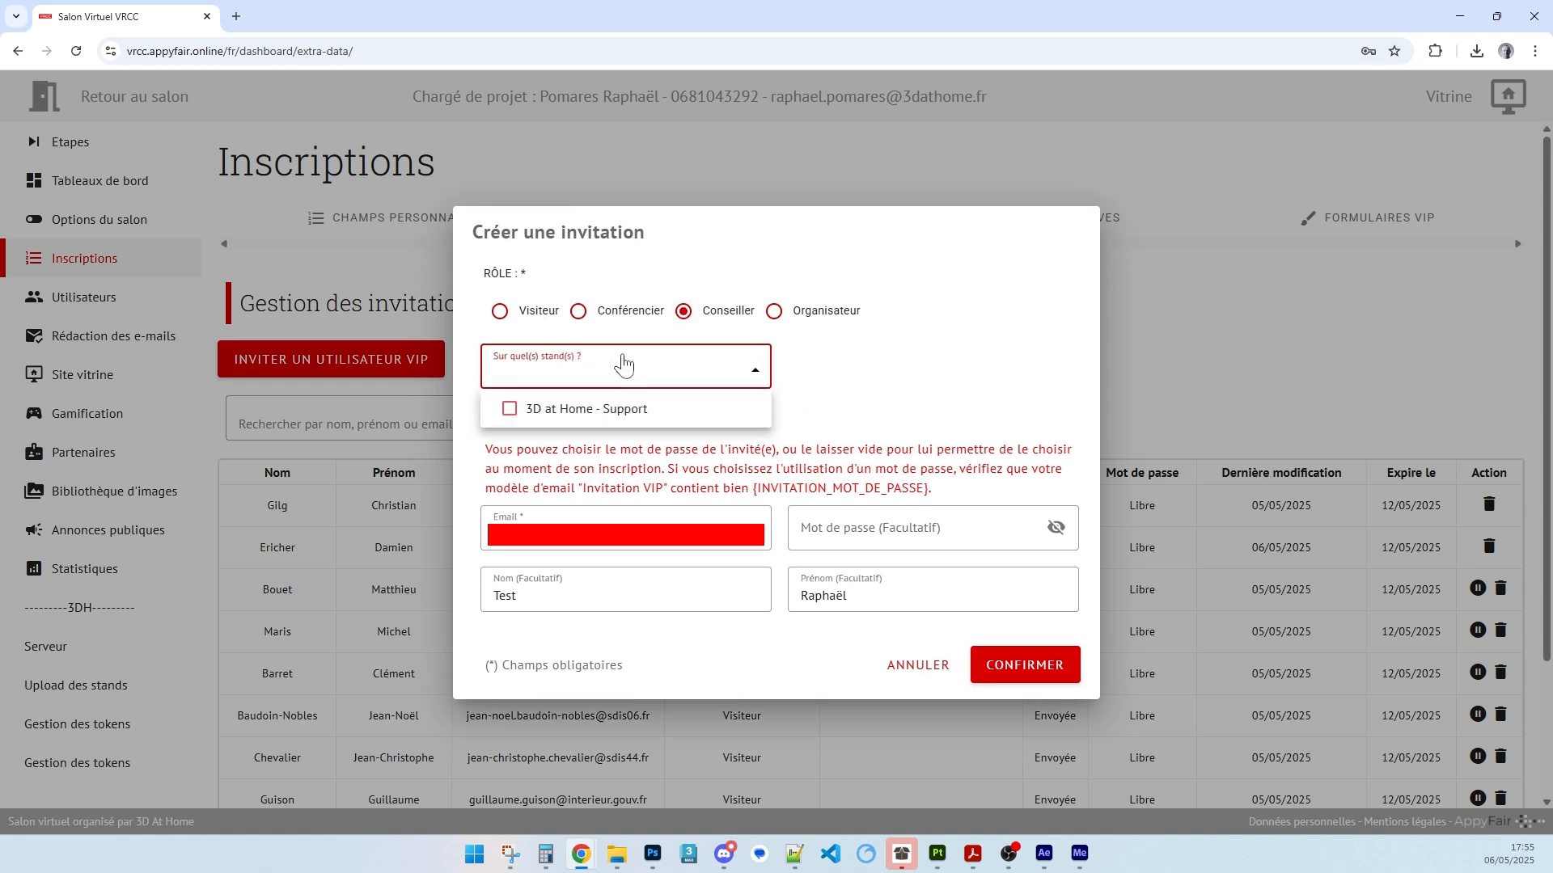
click(509, 411)
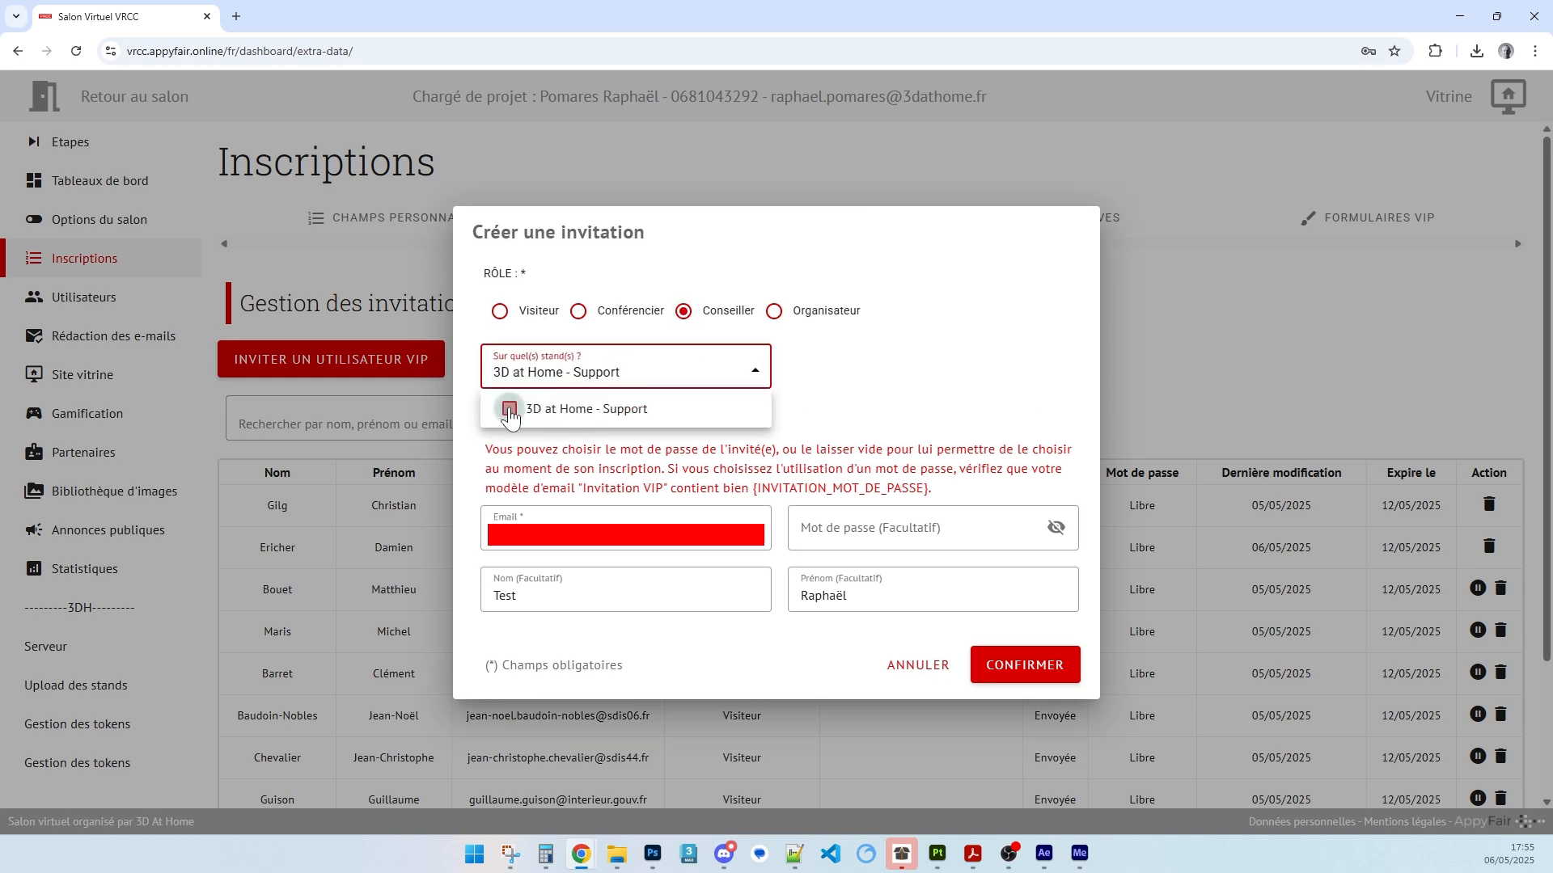
click(843, 397)
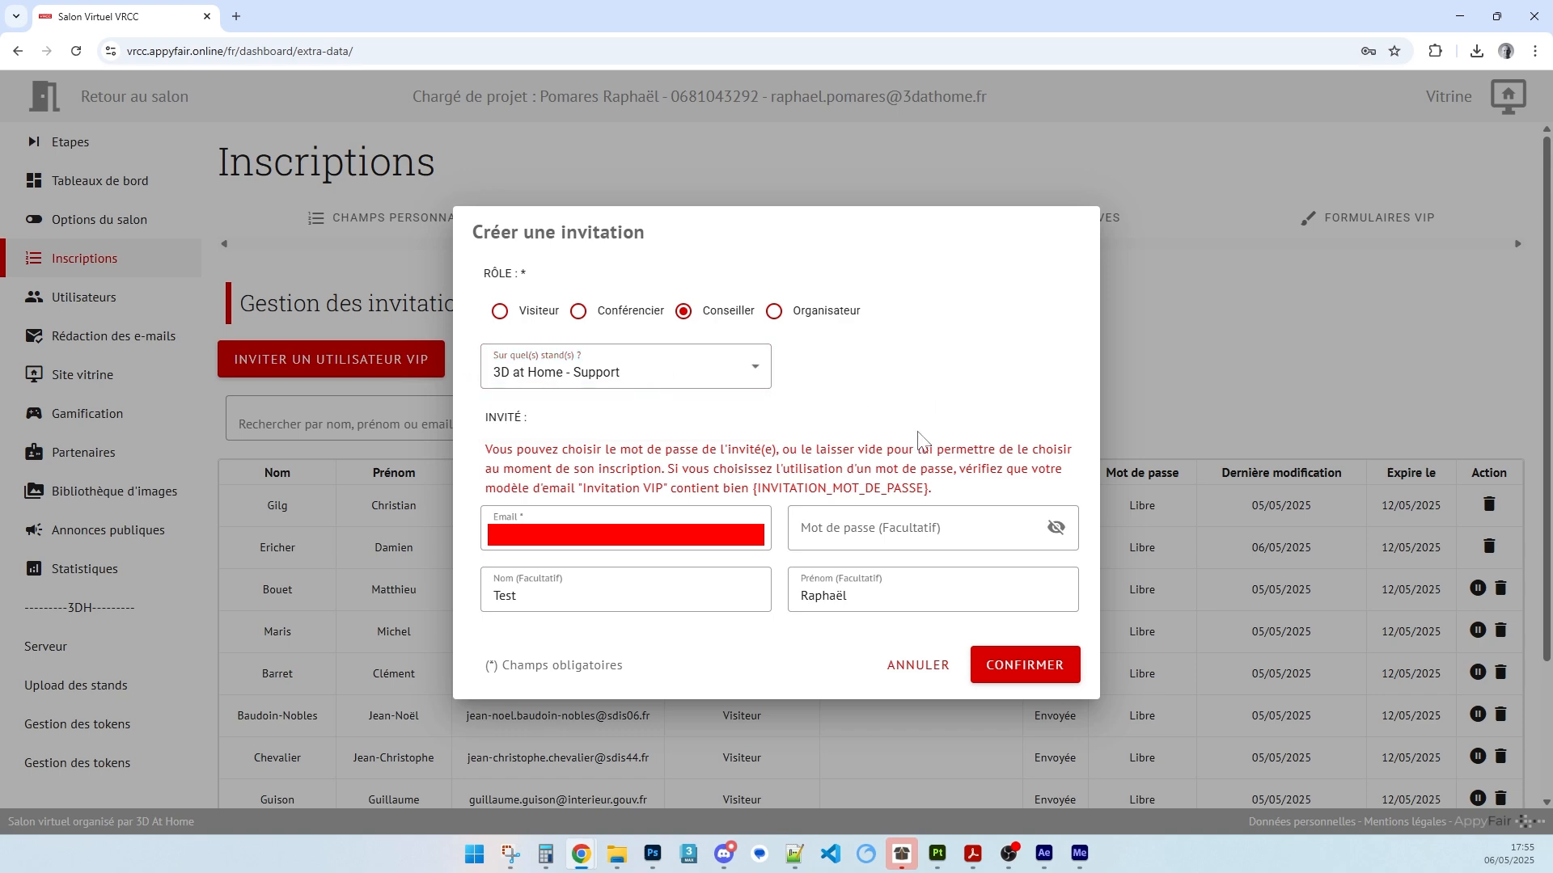
click(1025, 666)
Search the invitations for "test" and bring up the received Salon Virtuel VRCC invitation e-mail.
click(369, 420)
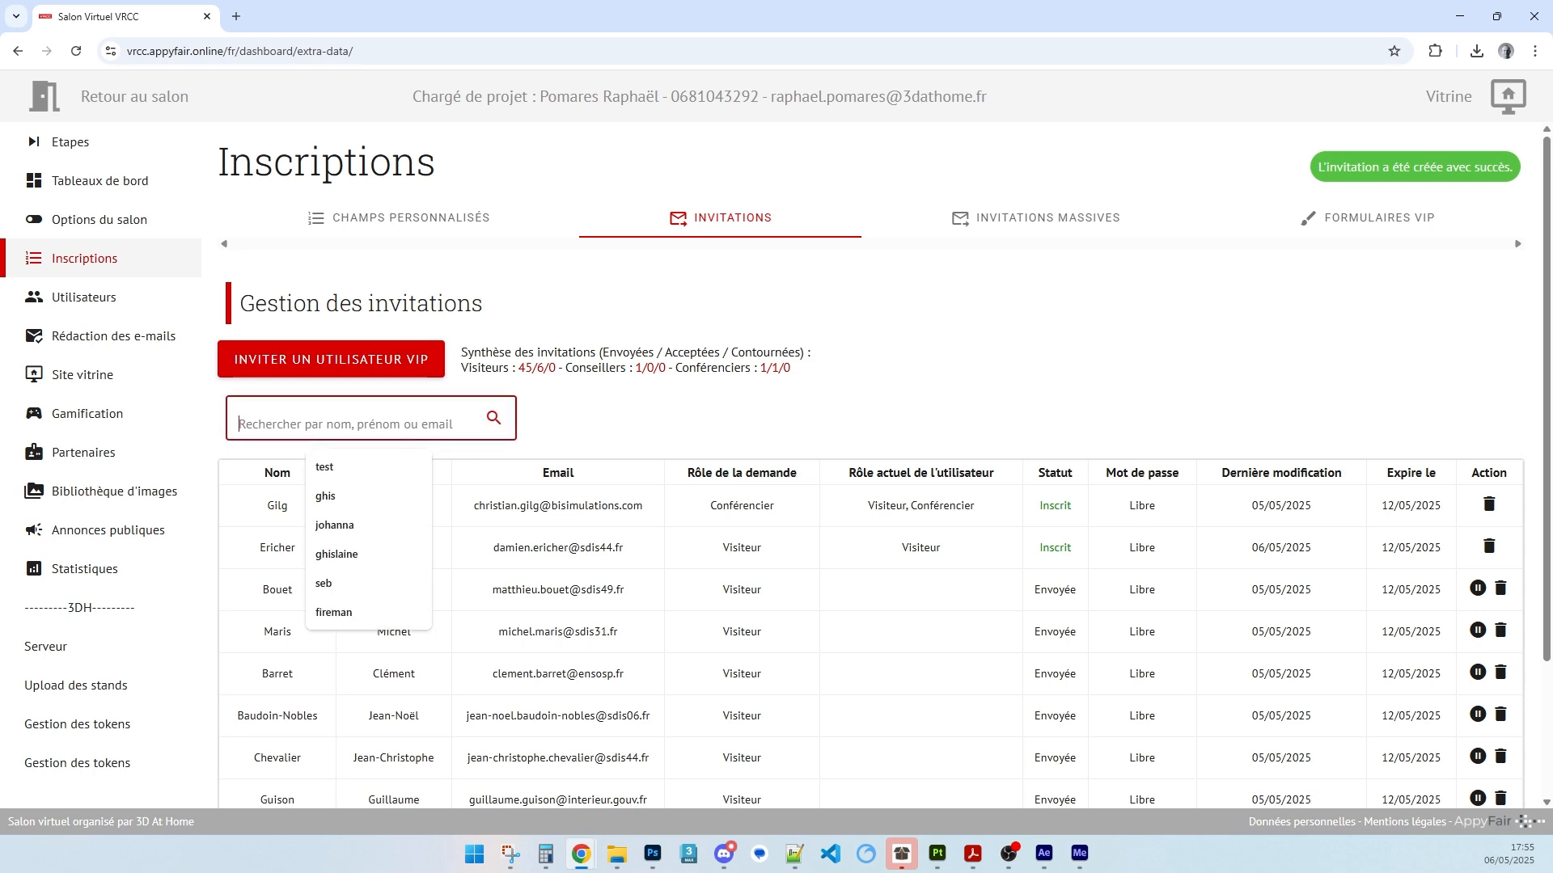
text(test)
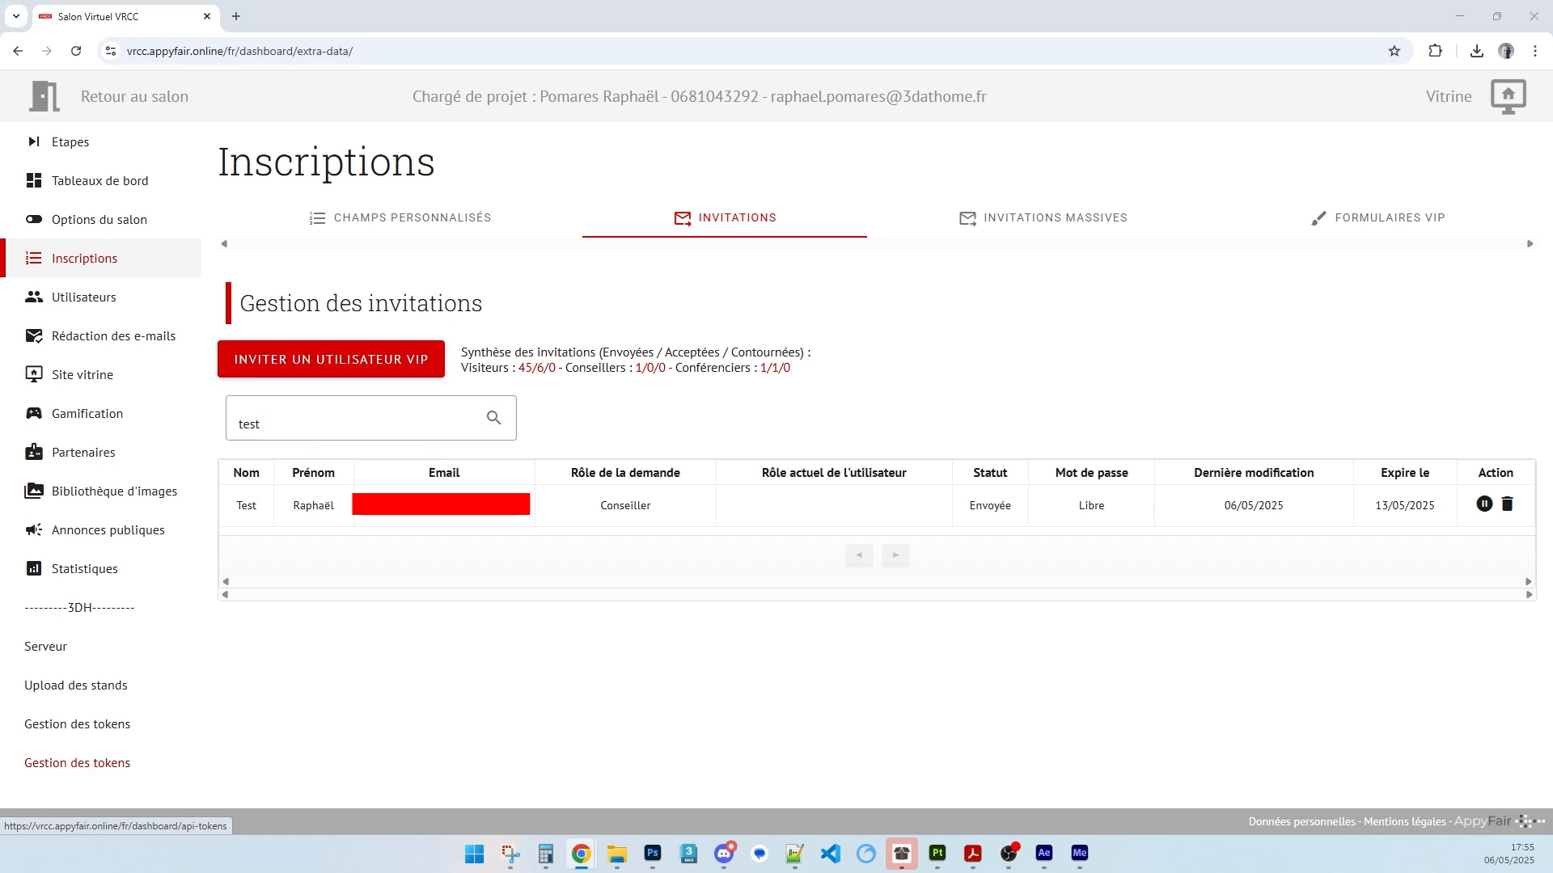
drag(243, 453, 571, 133)
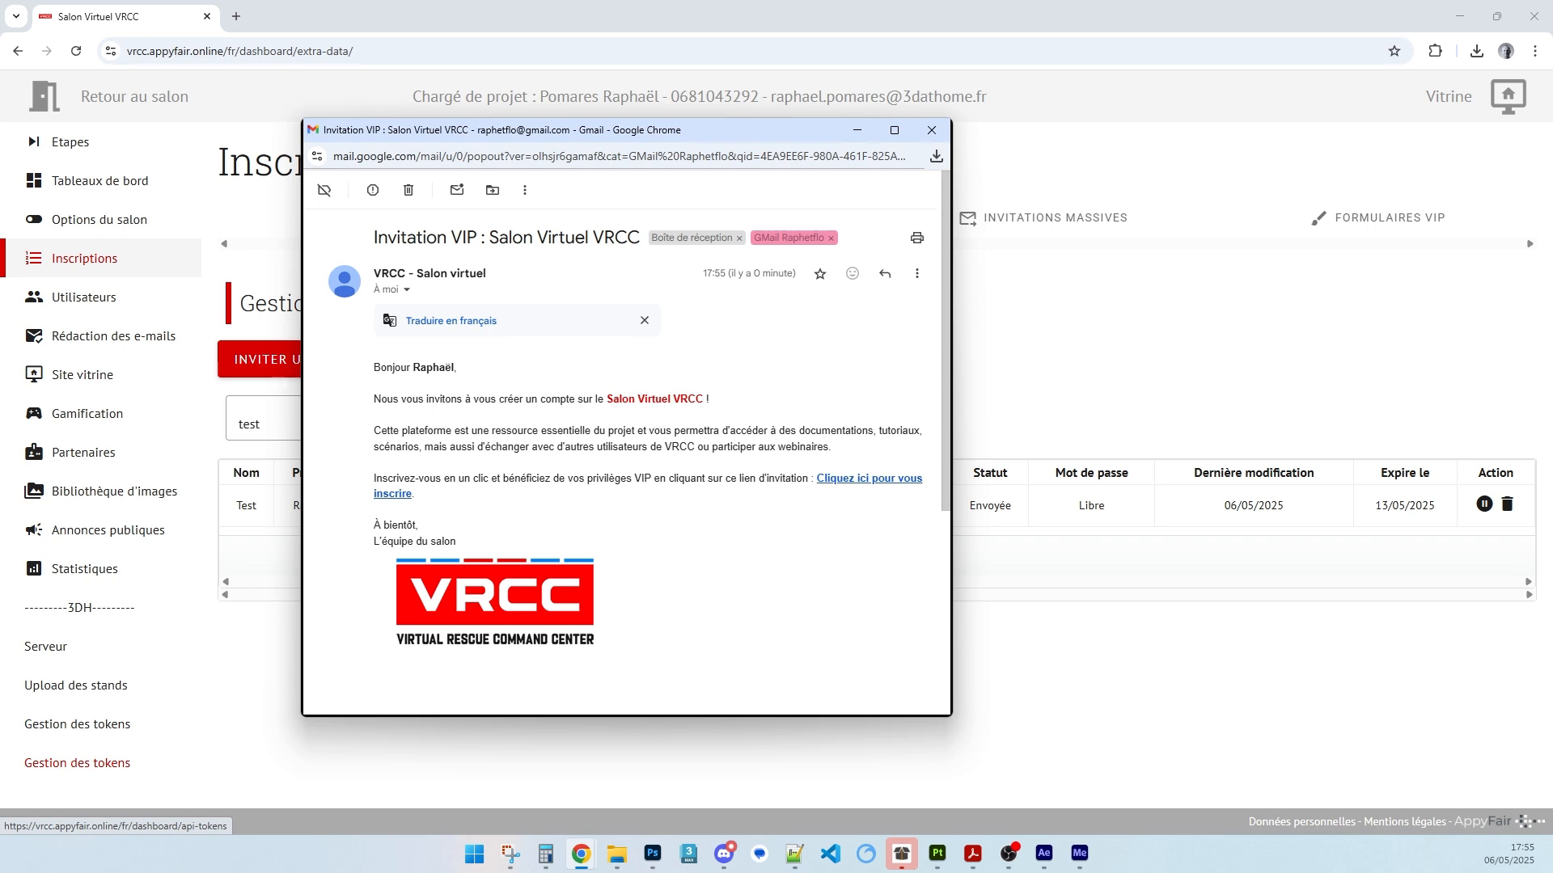
Copy the registration link from the invitation e-mail and open it in a maximized private browsing window.
right_click(860, 483)
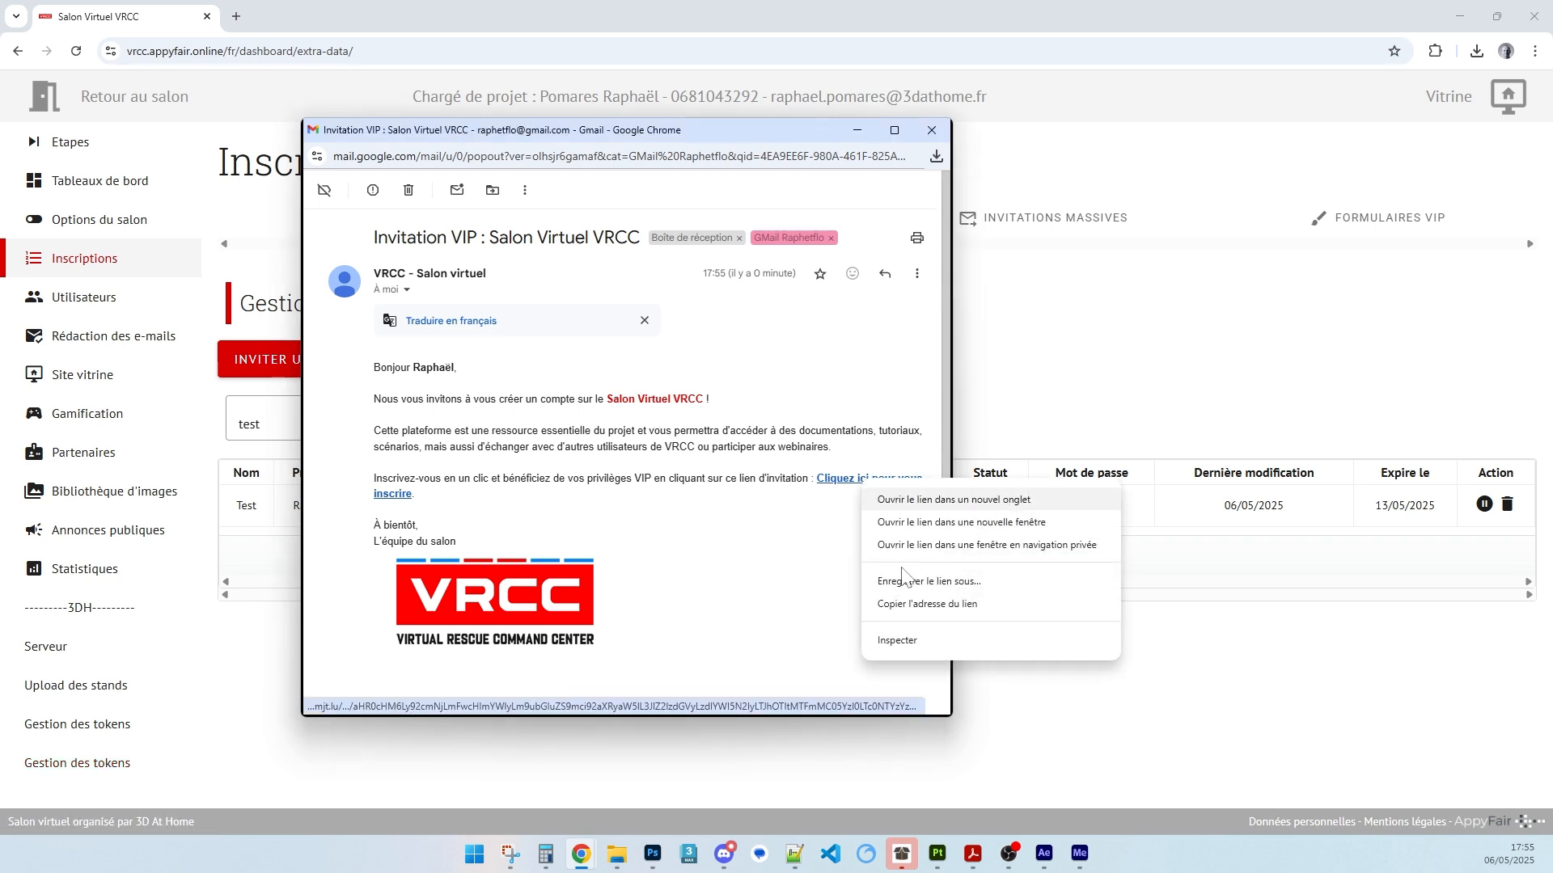
click(930, 612)
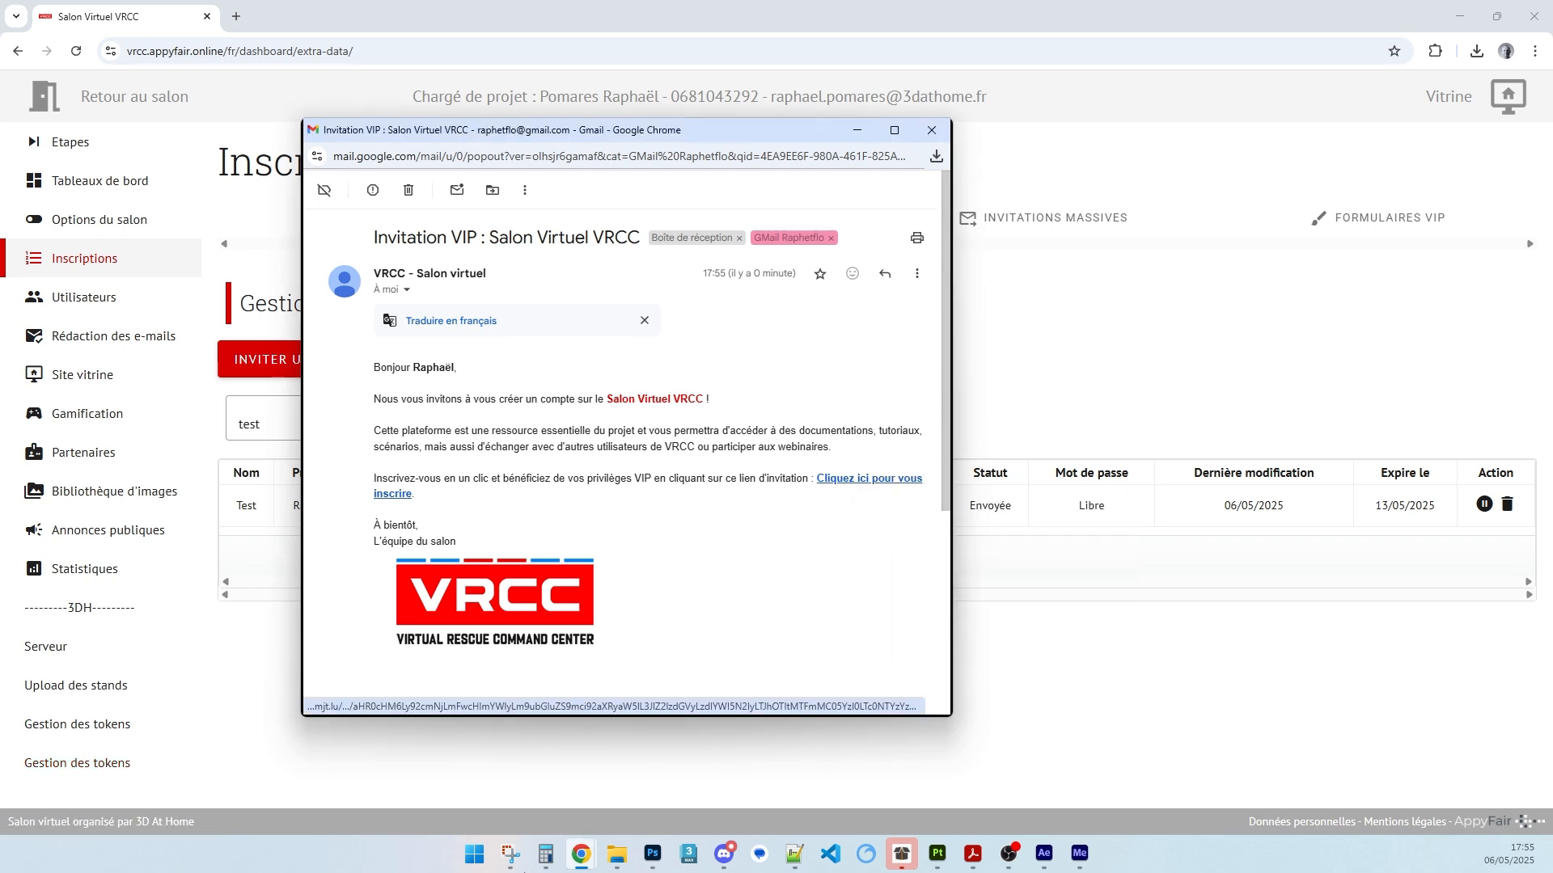
right_click(581, 855)
click(558, 727)
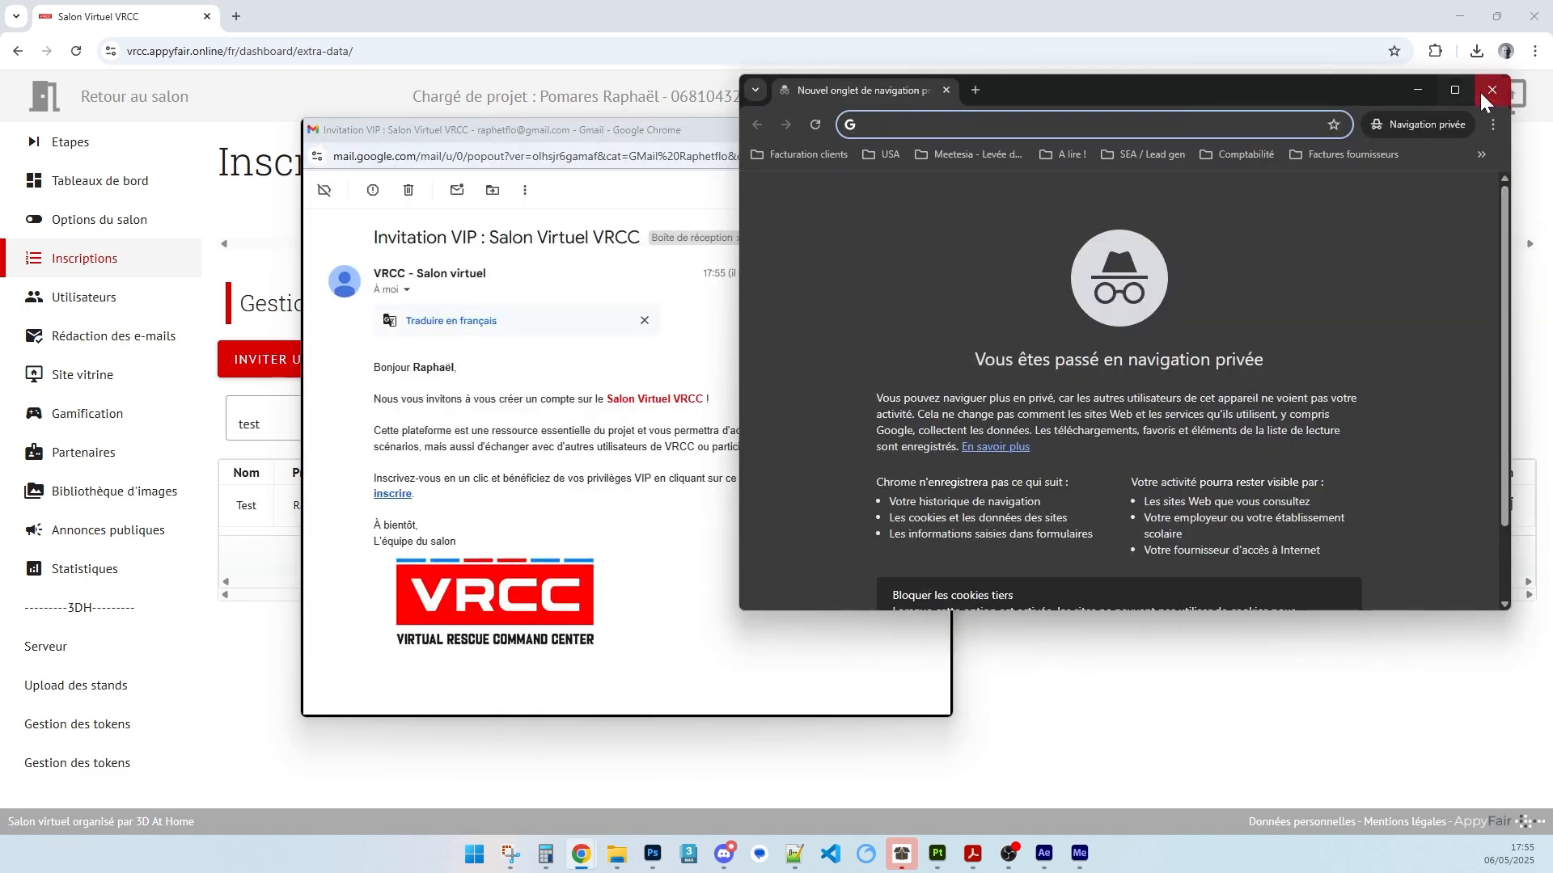
click(1460, 91)
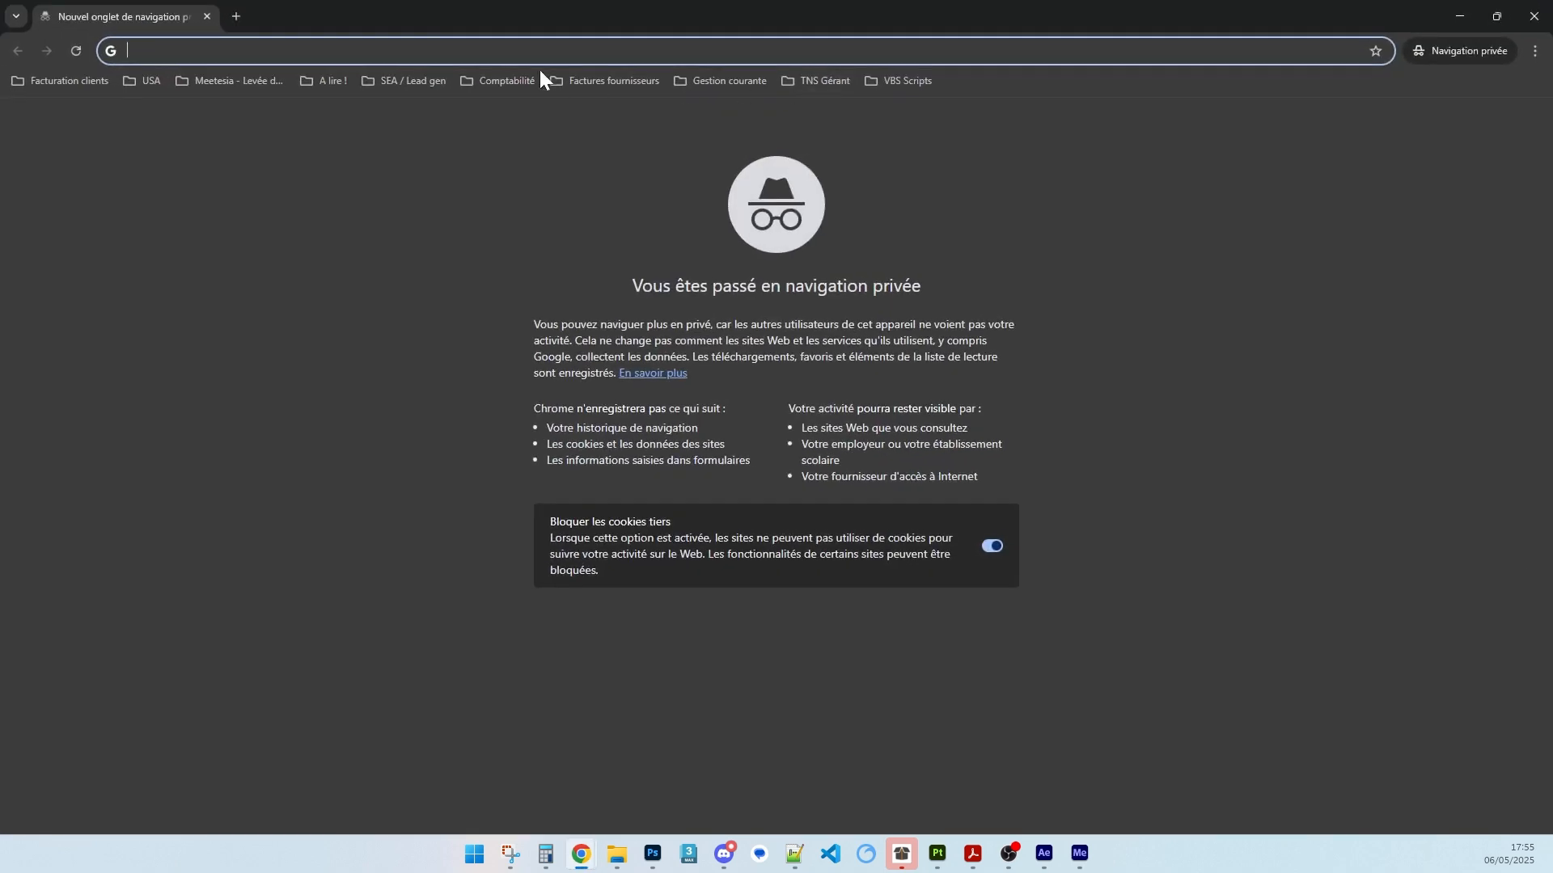
key(ctrl+v)
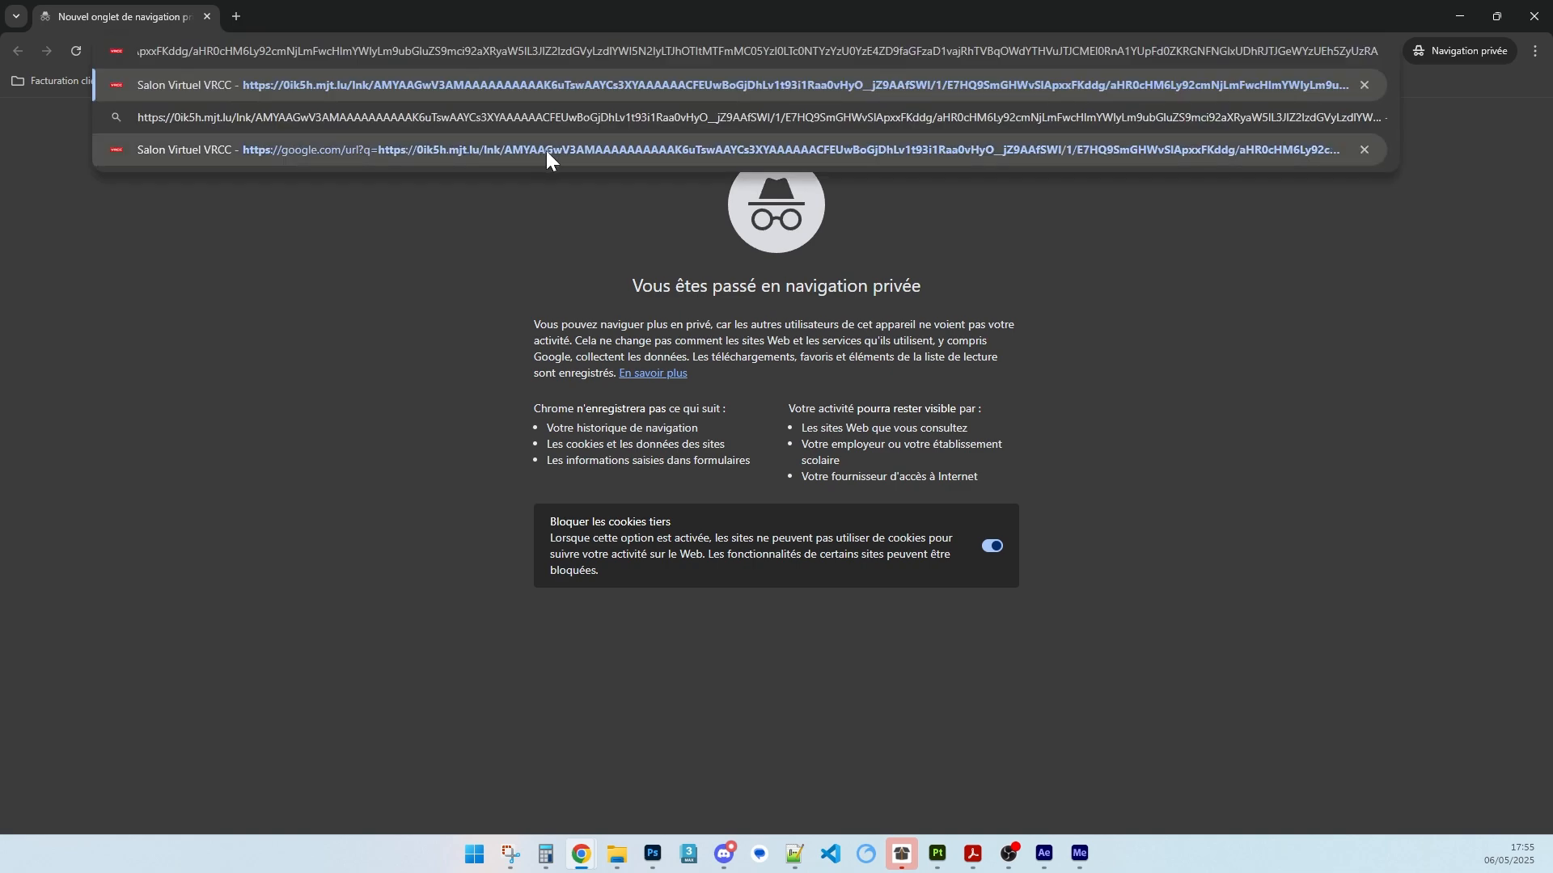
key(Return)
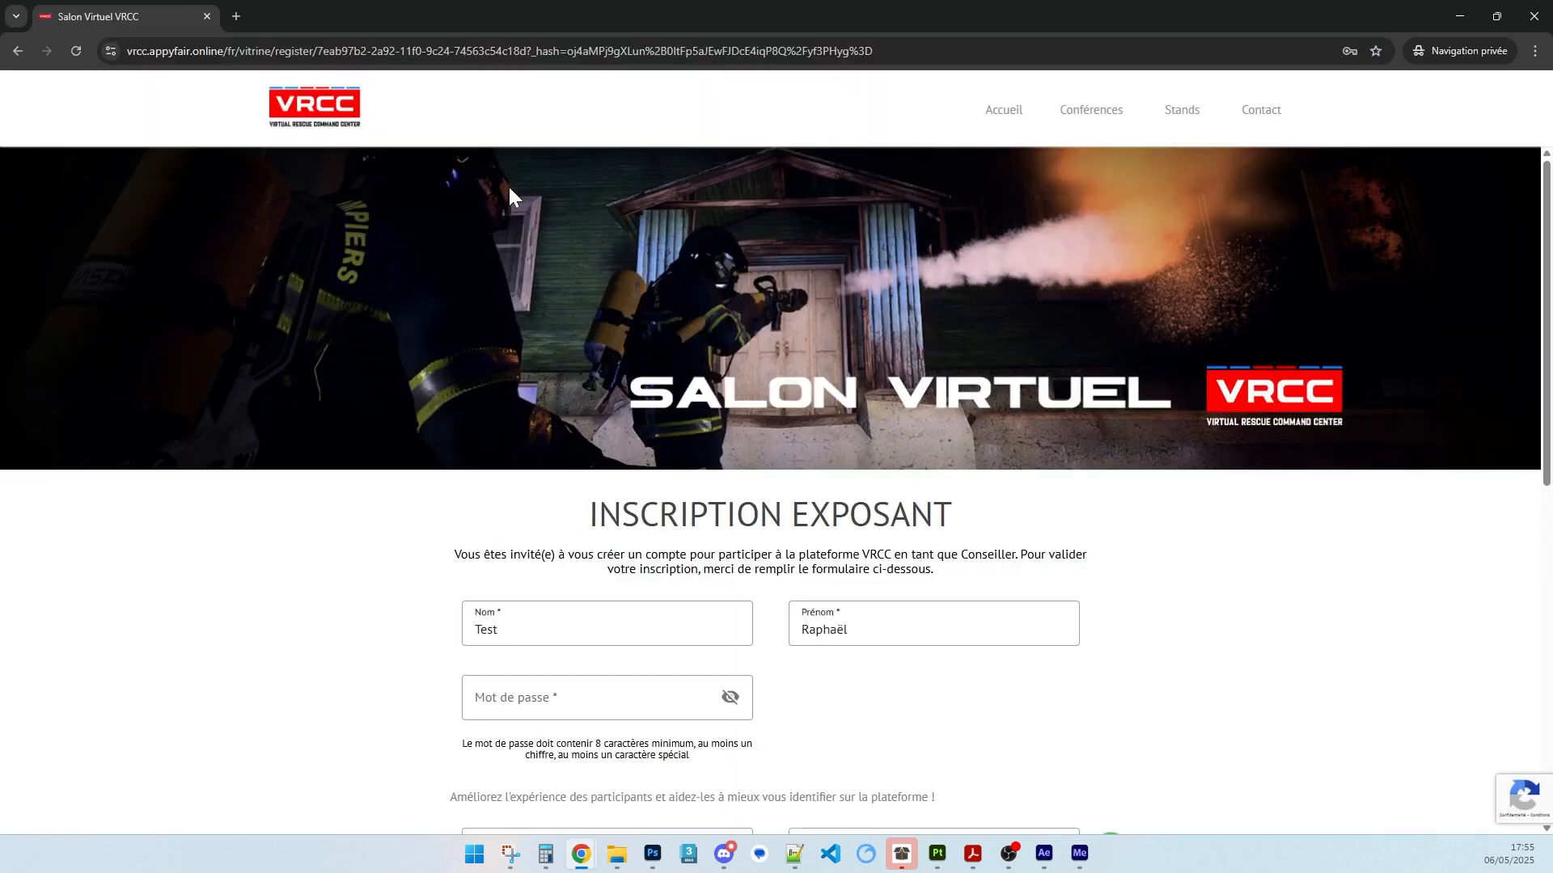
Examine the exhibitor registration form, from its introductory text down to the profile fields and consent options.
scroll(542, 316, down, 2)
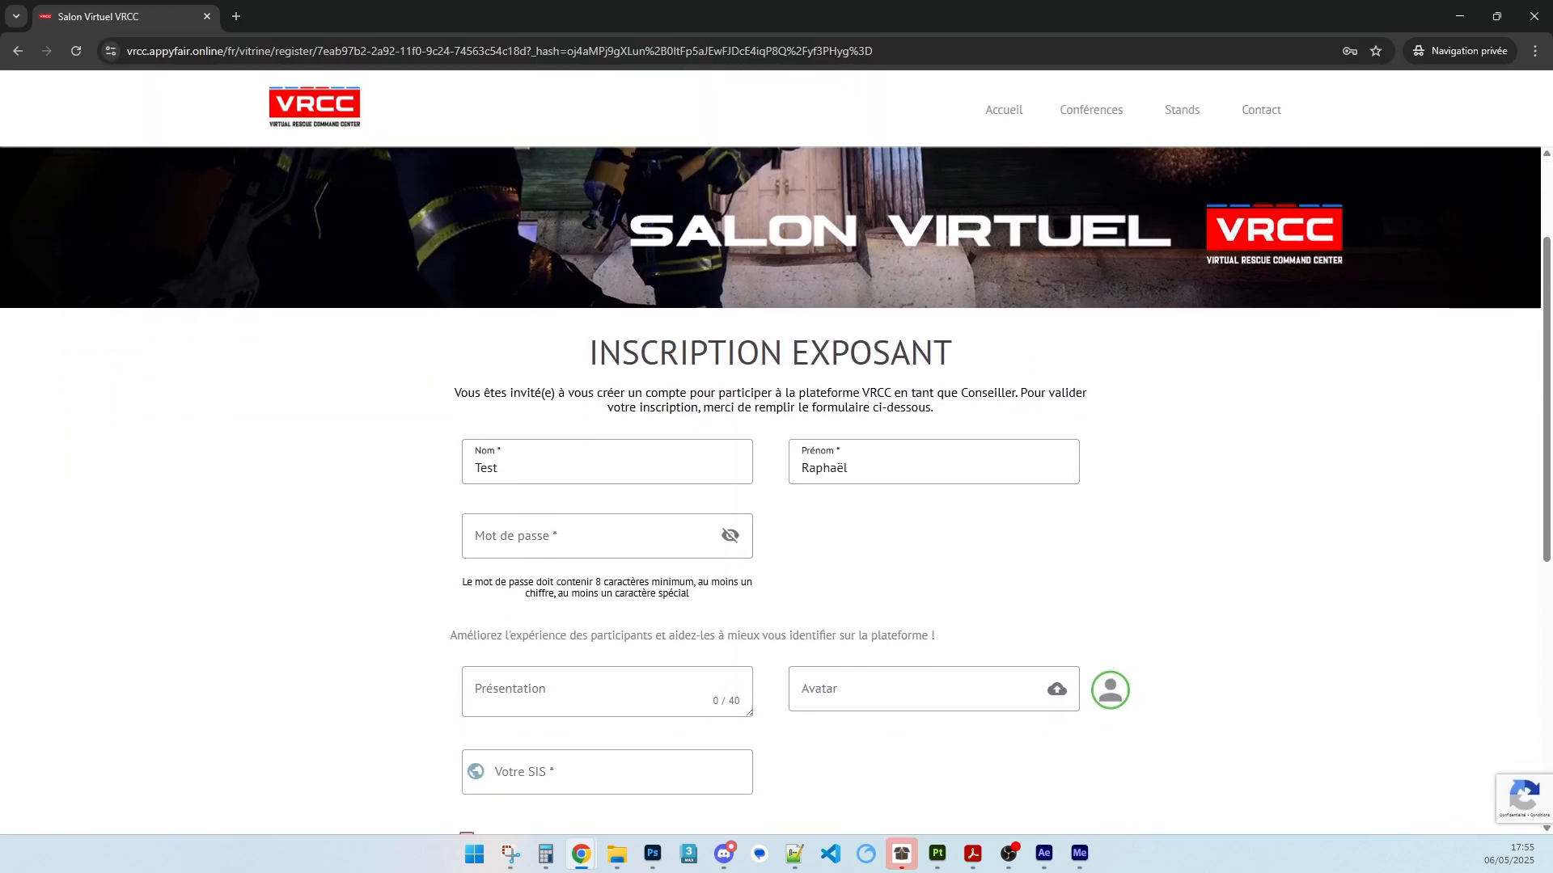
scroll(533, 355, down, 1)
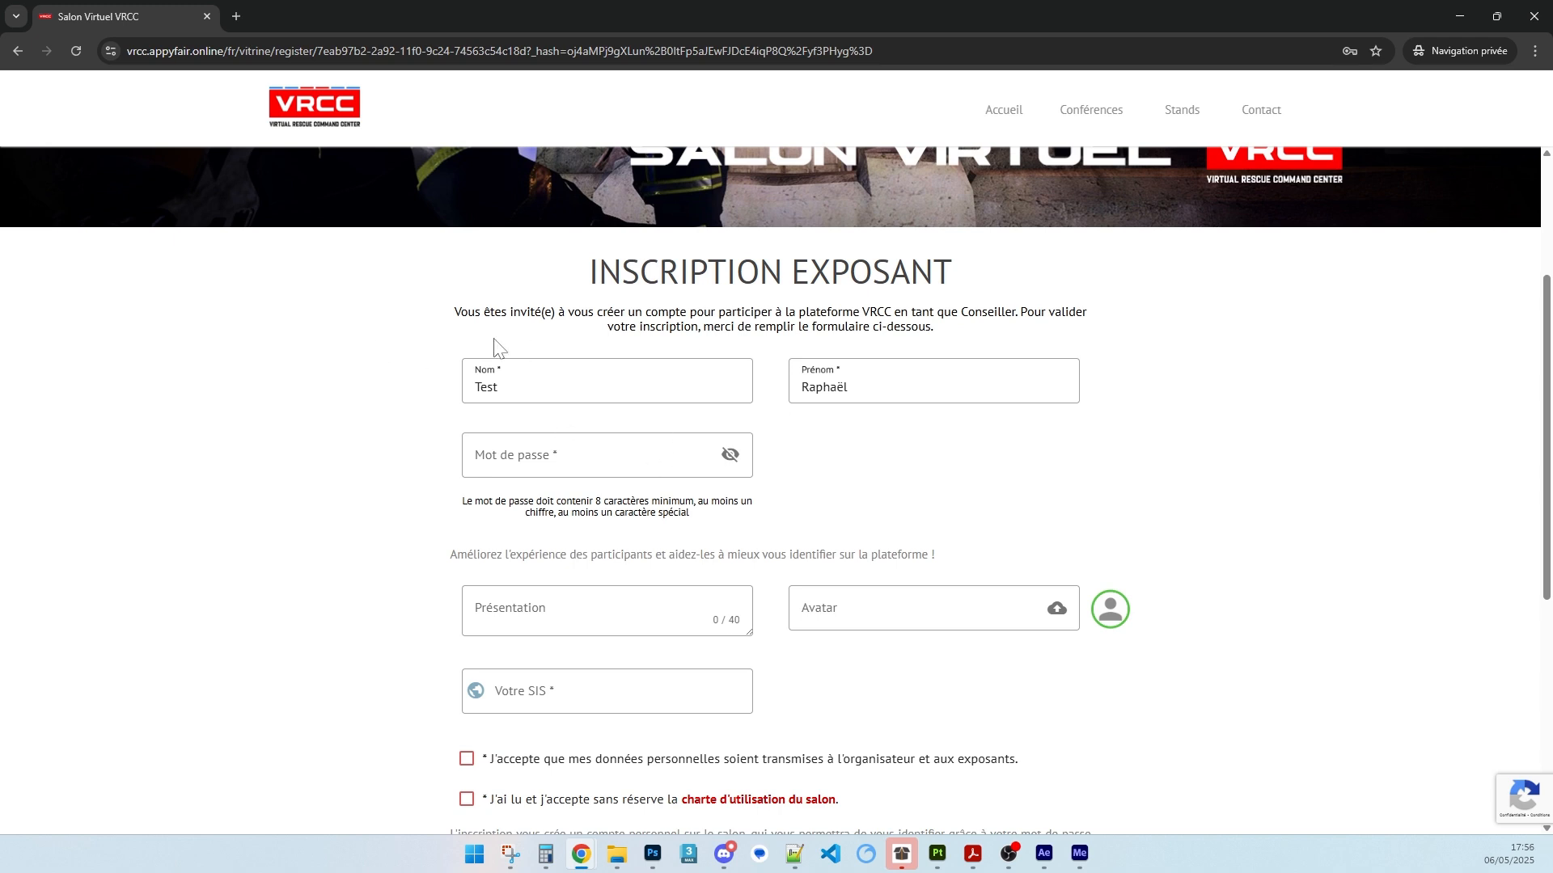
drag(423, 317, 454, 307)
click(915, 312)
click(548, 332)
scroll(294, 346, down, 3)
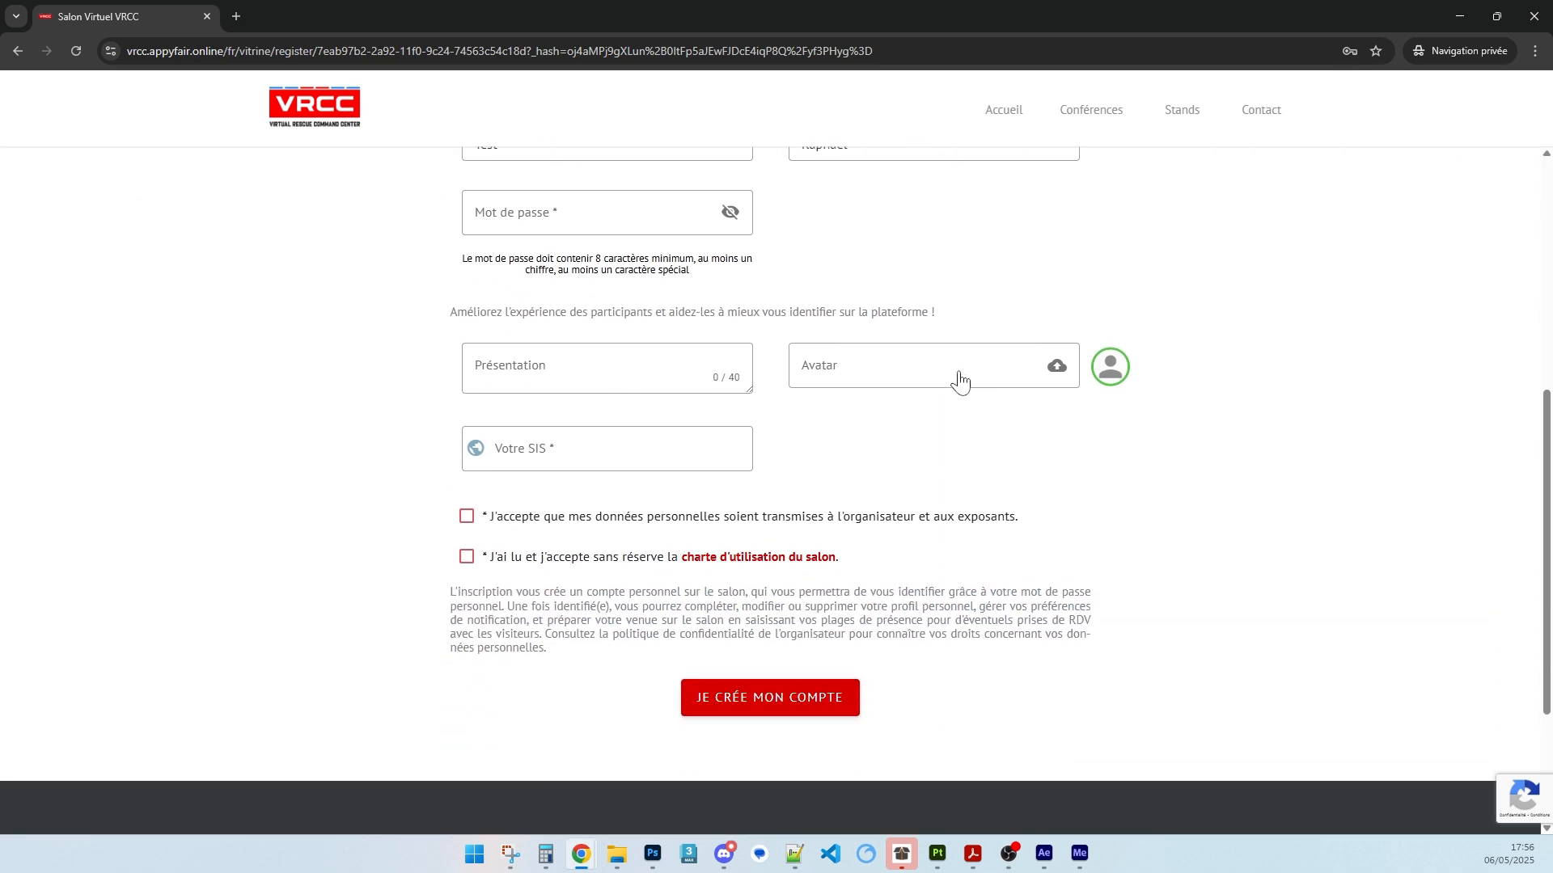
scroll(776, 380, up, 2)
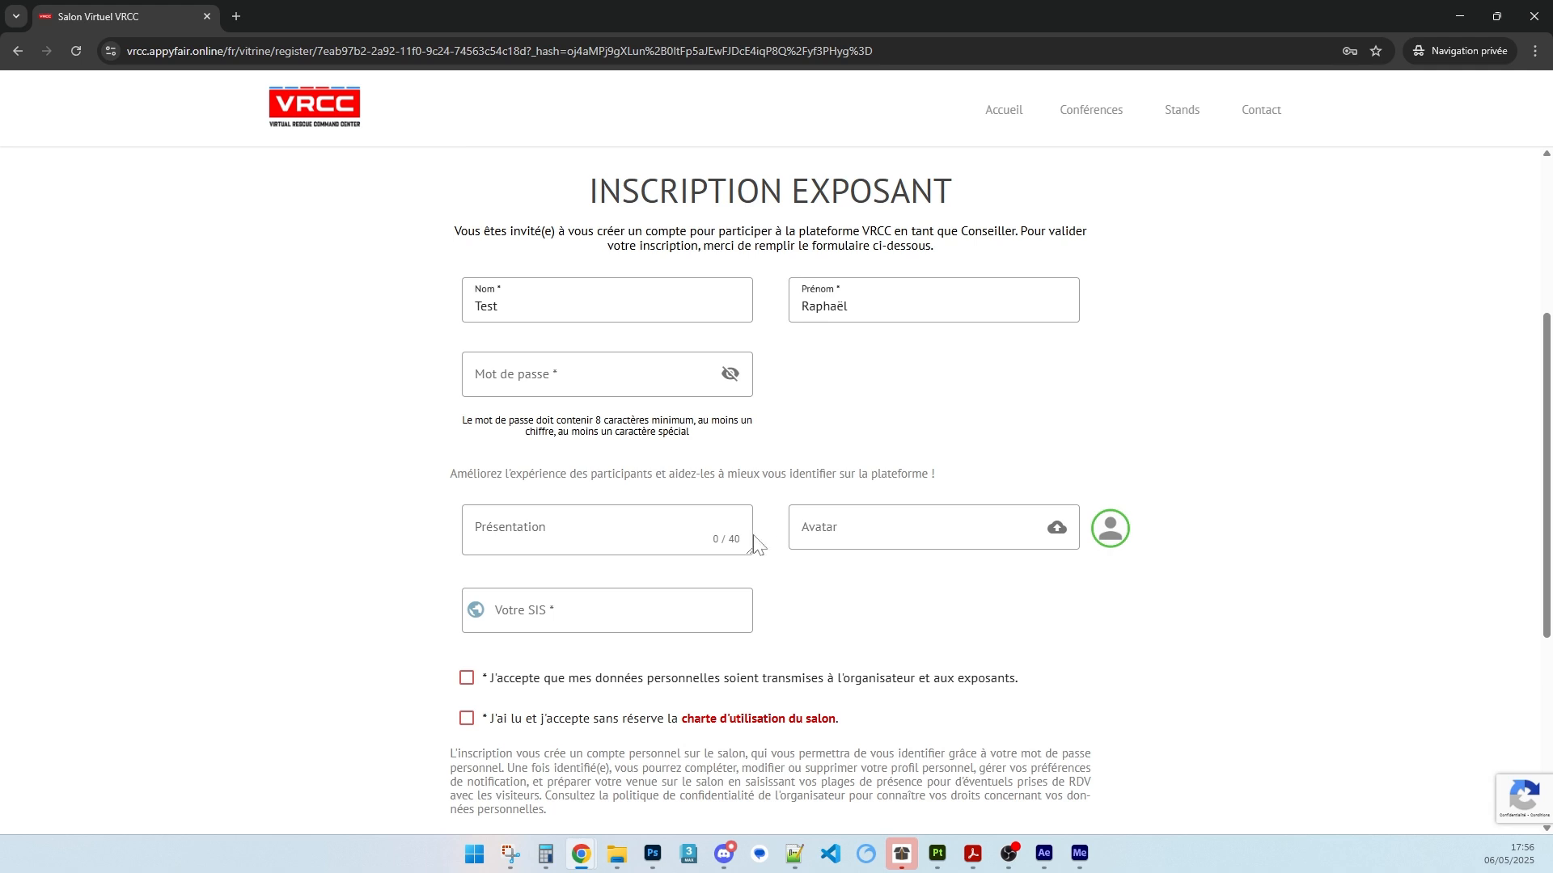
Fill in the presentation as Gérant 3DH and the SIS as 3DH in the registration form.
click(555, 543)
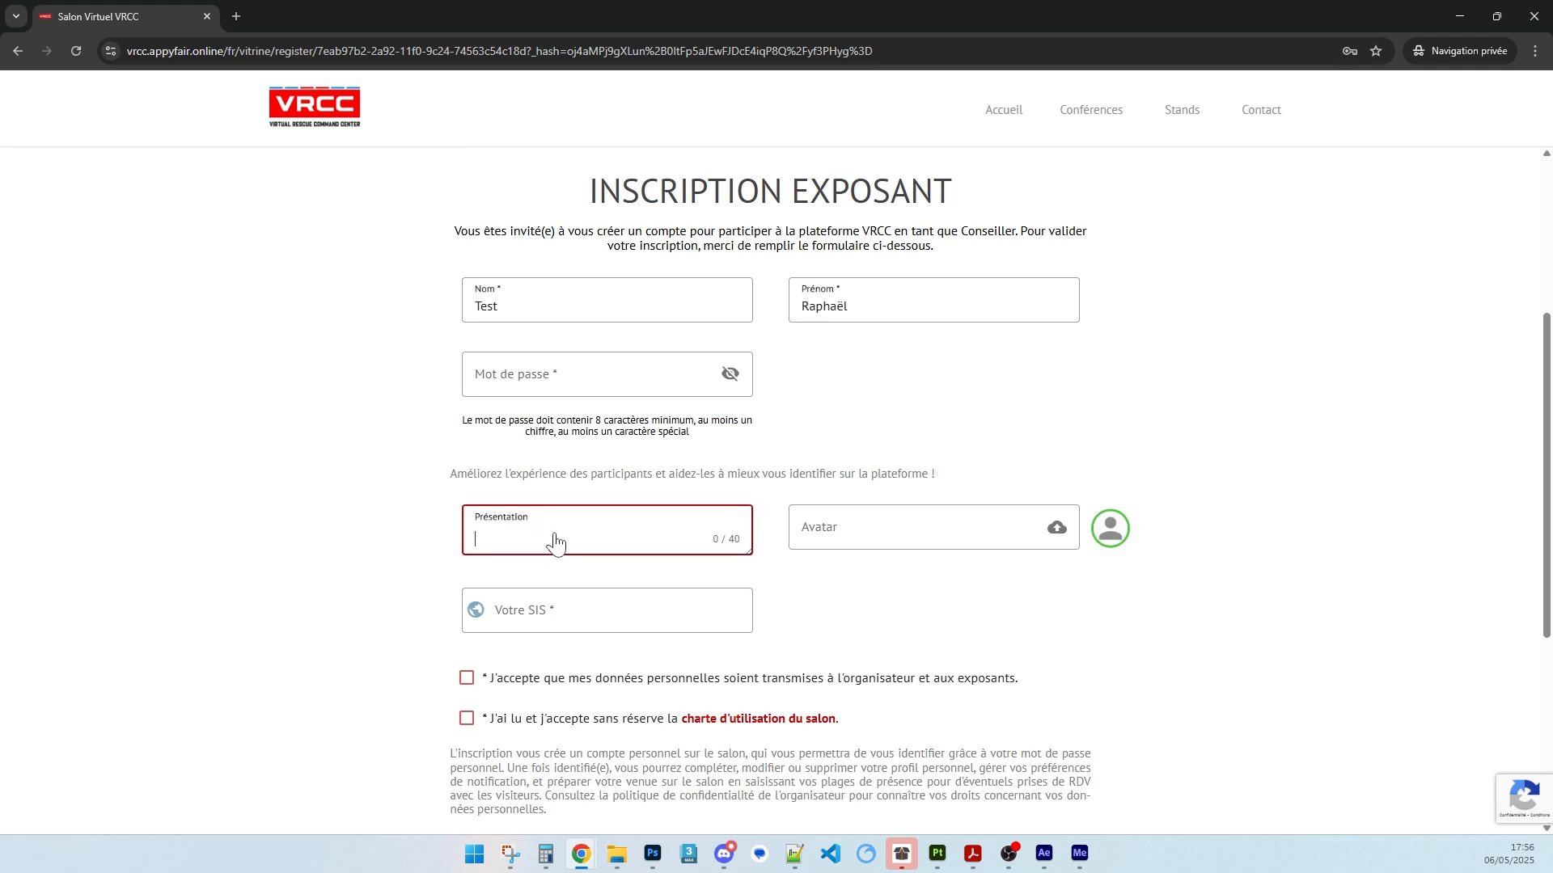
text(Gérant 3DH)
click(901, 534)
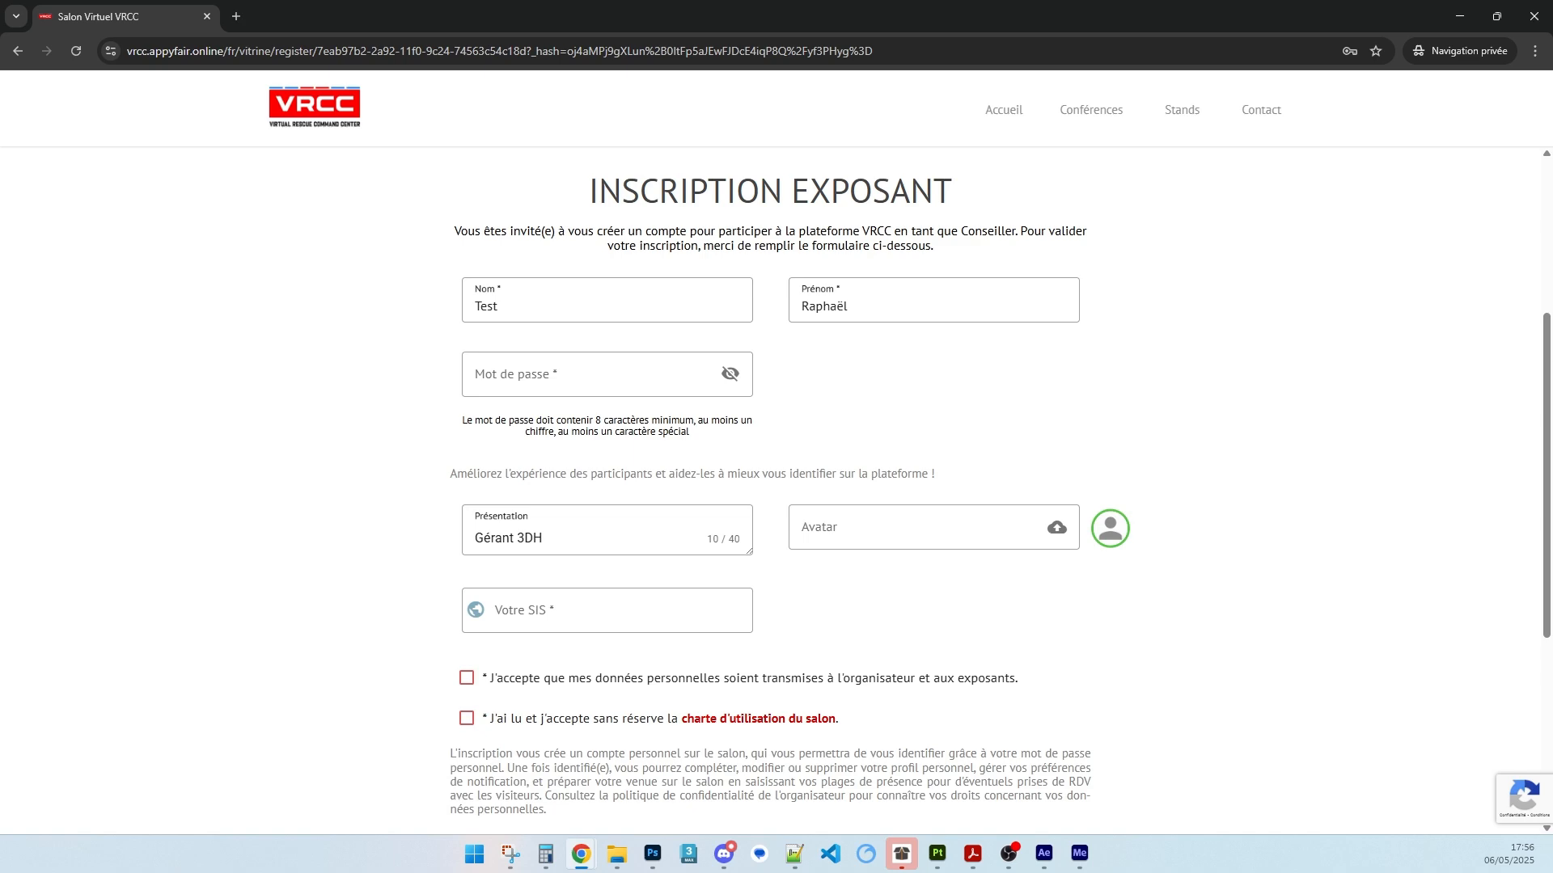
click(557, 611)
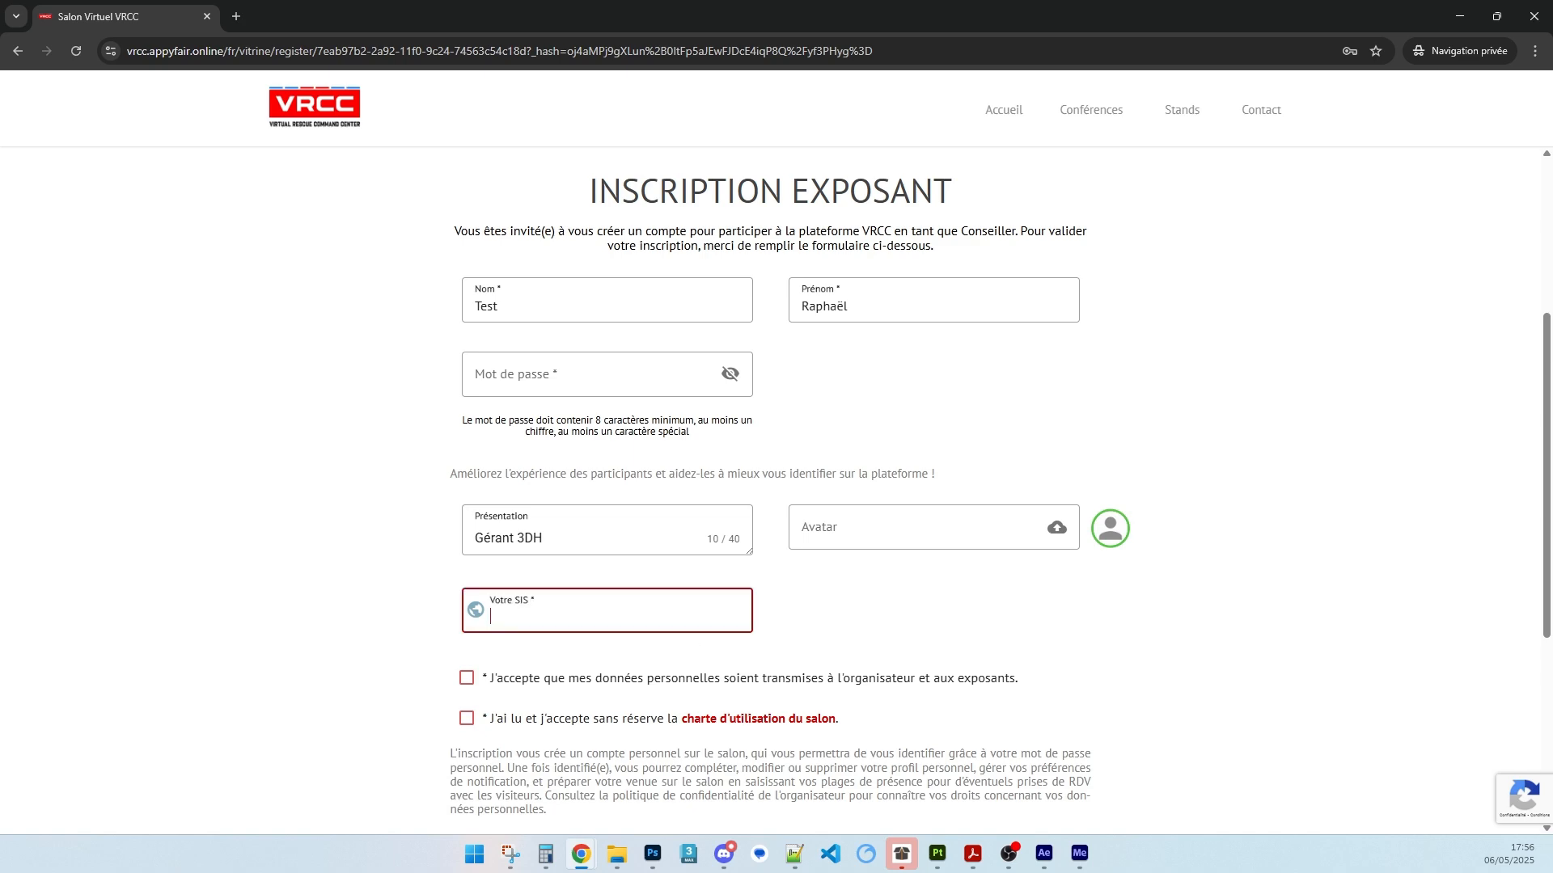
text(3DH)
Accept the personal data transfer and the salon's usage charter, and submit the registration form.
click(467, 677)
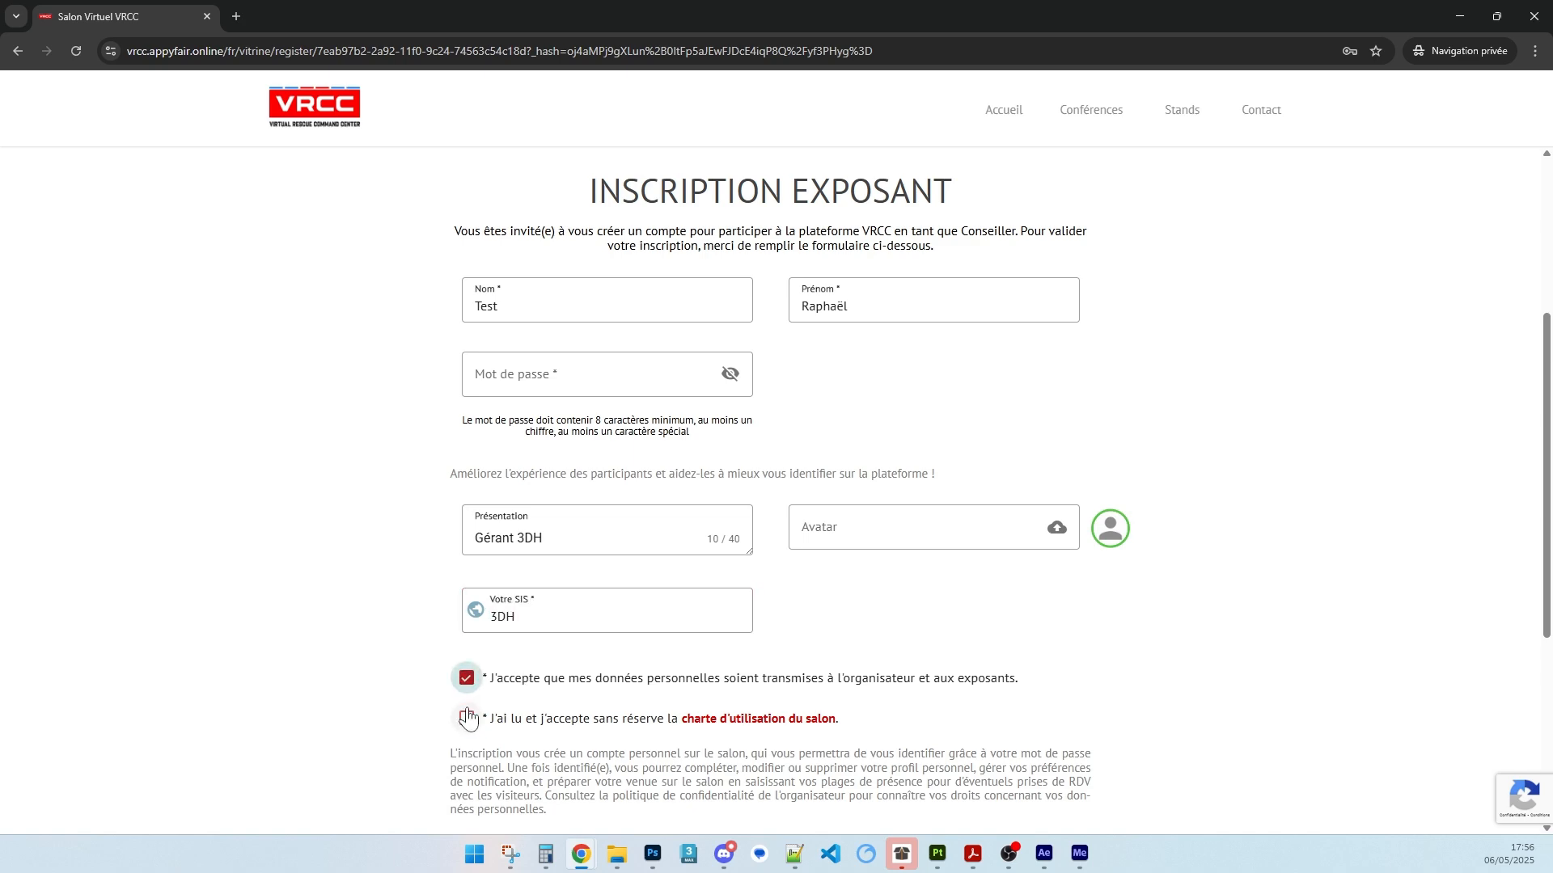
click(466, 718)
scroll(332, 655, down, 5)
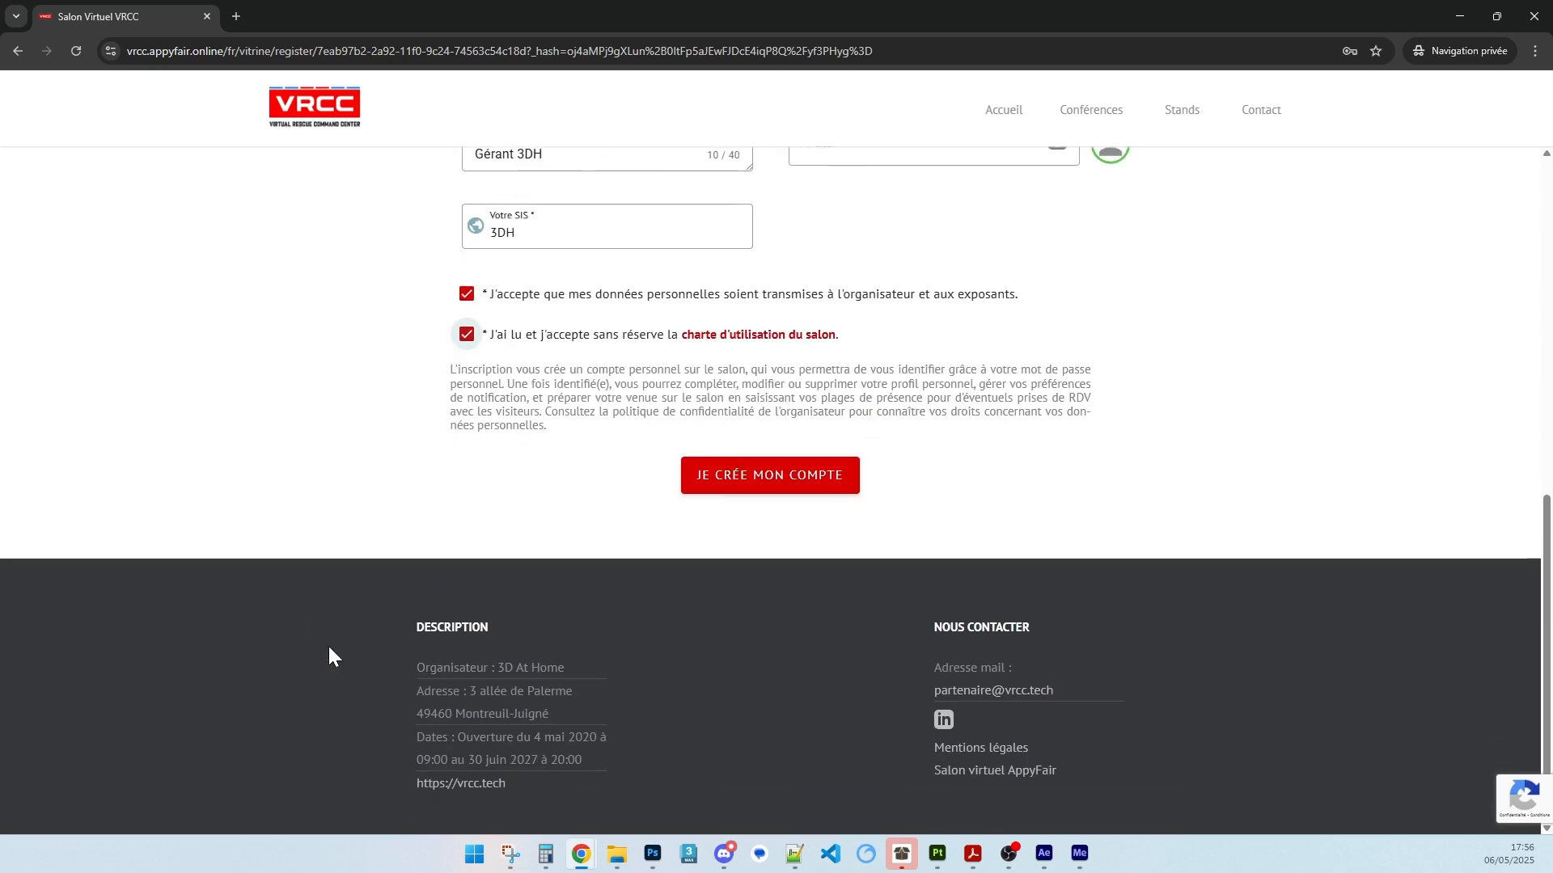
click(770, 486)
Enter the account password in the required field and create the account.
click(497, 490)
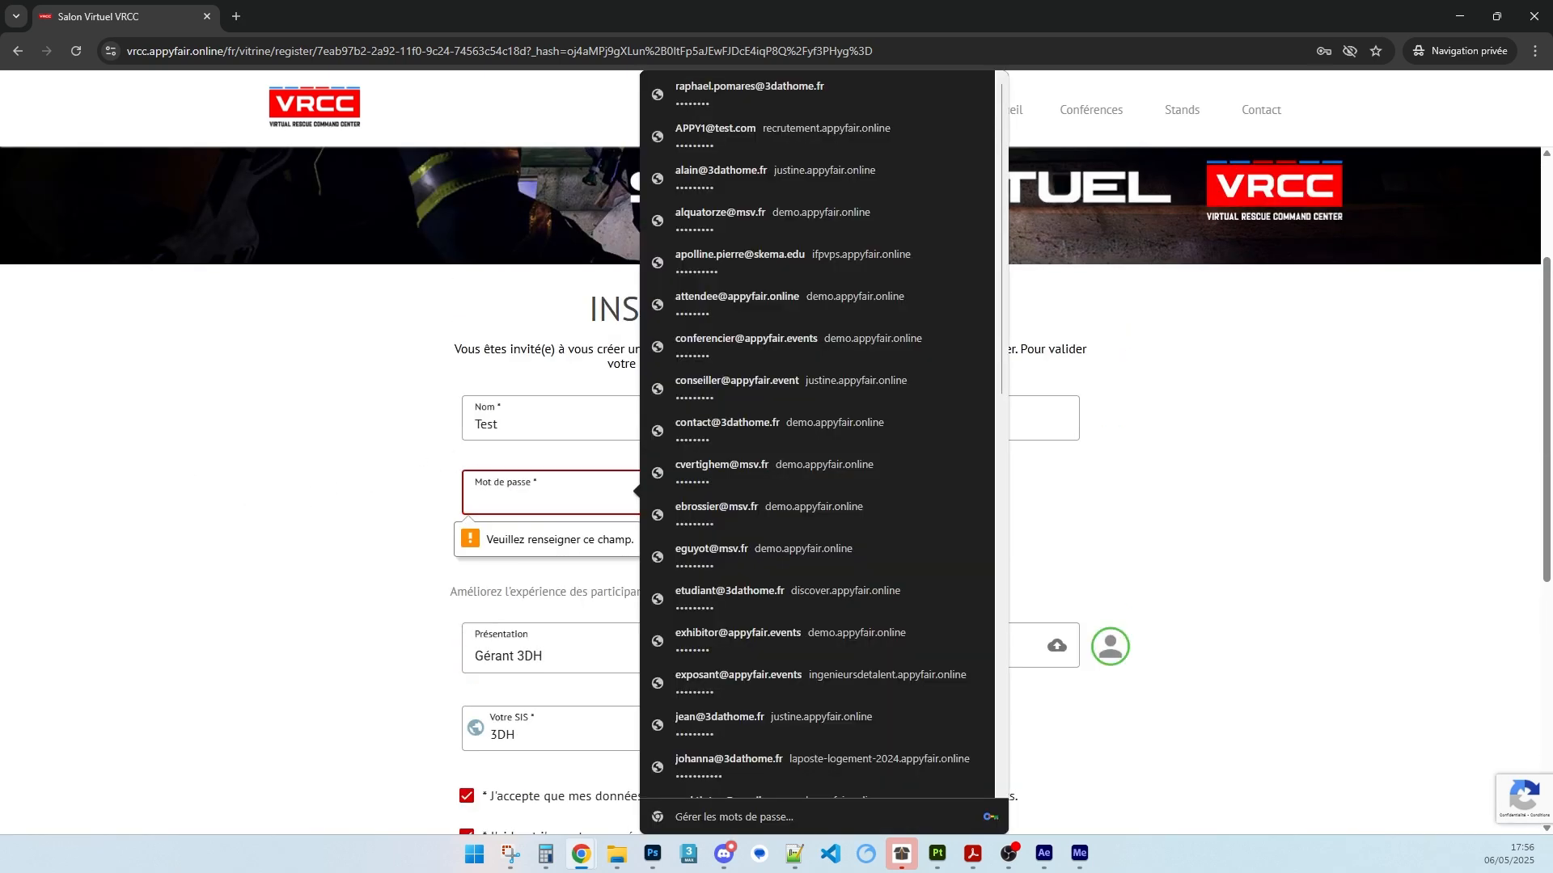
text(••)
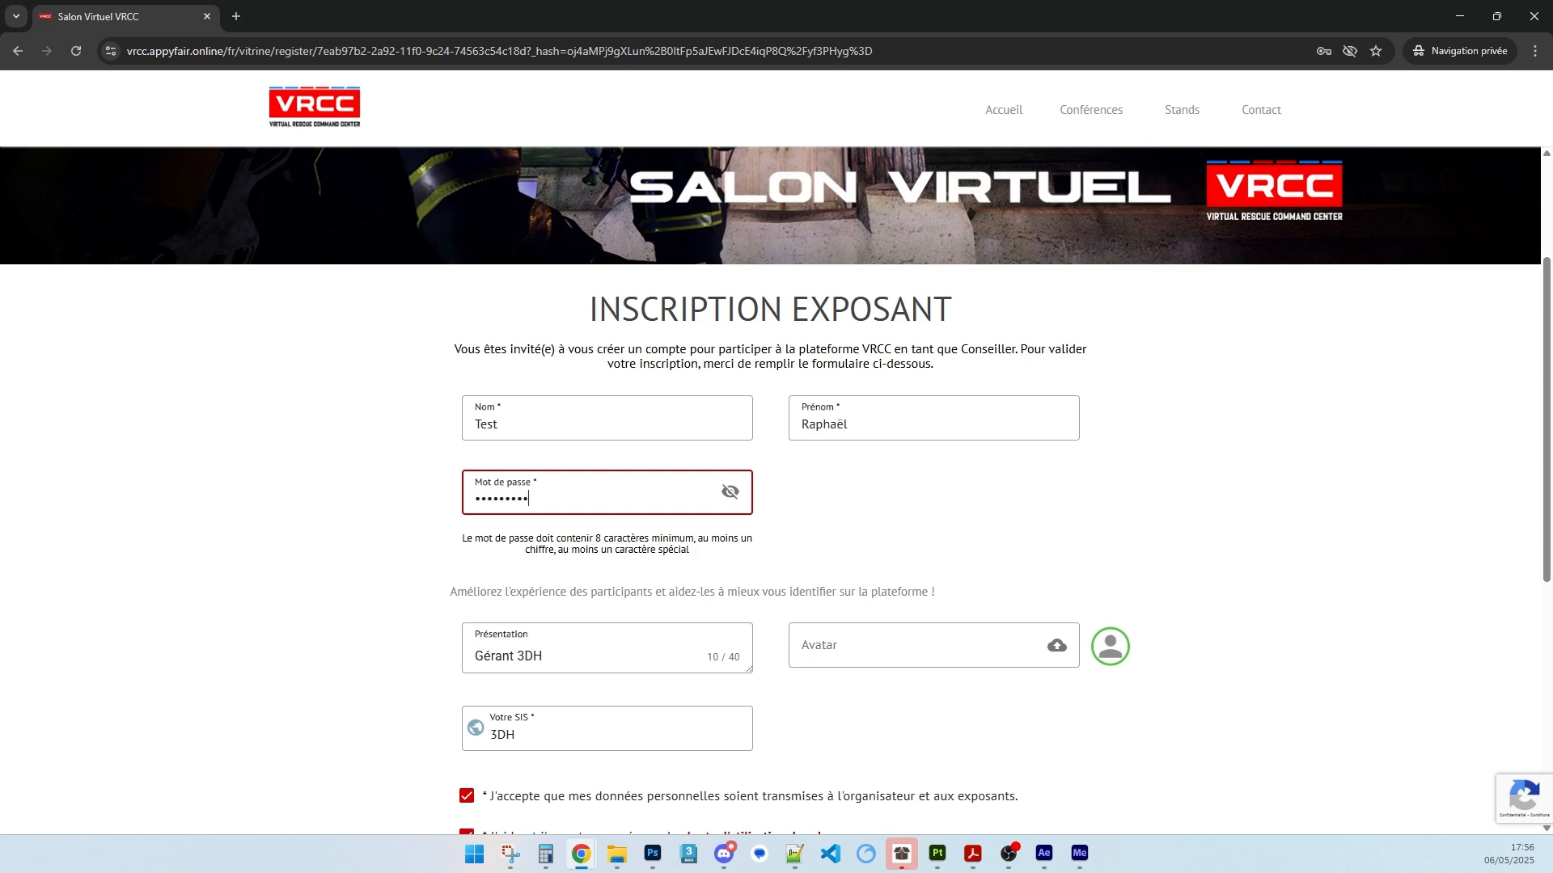
scroll(245, 640, down, 4)
click(712, 663)
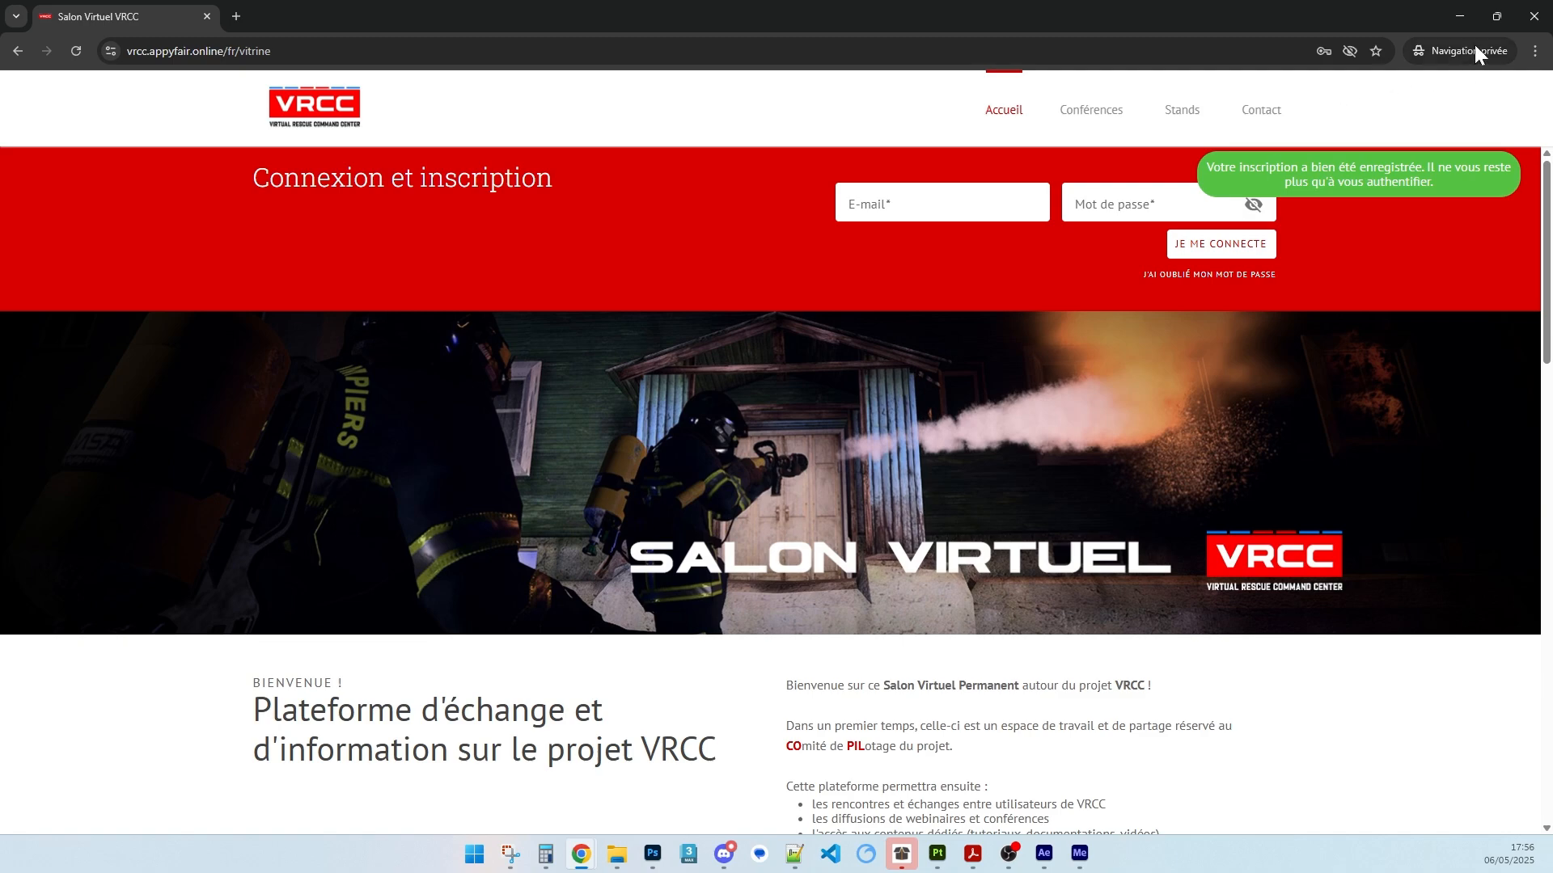
Close the private window and the invitation e-mail, and open the 3D at Home - Support stand's details on the showcase site.
click(1534, 16)
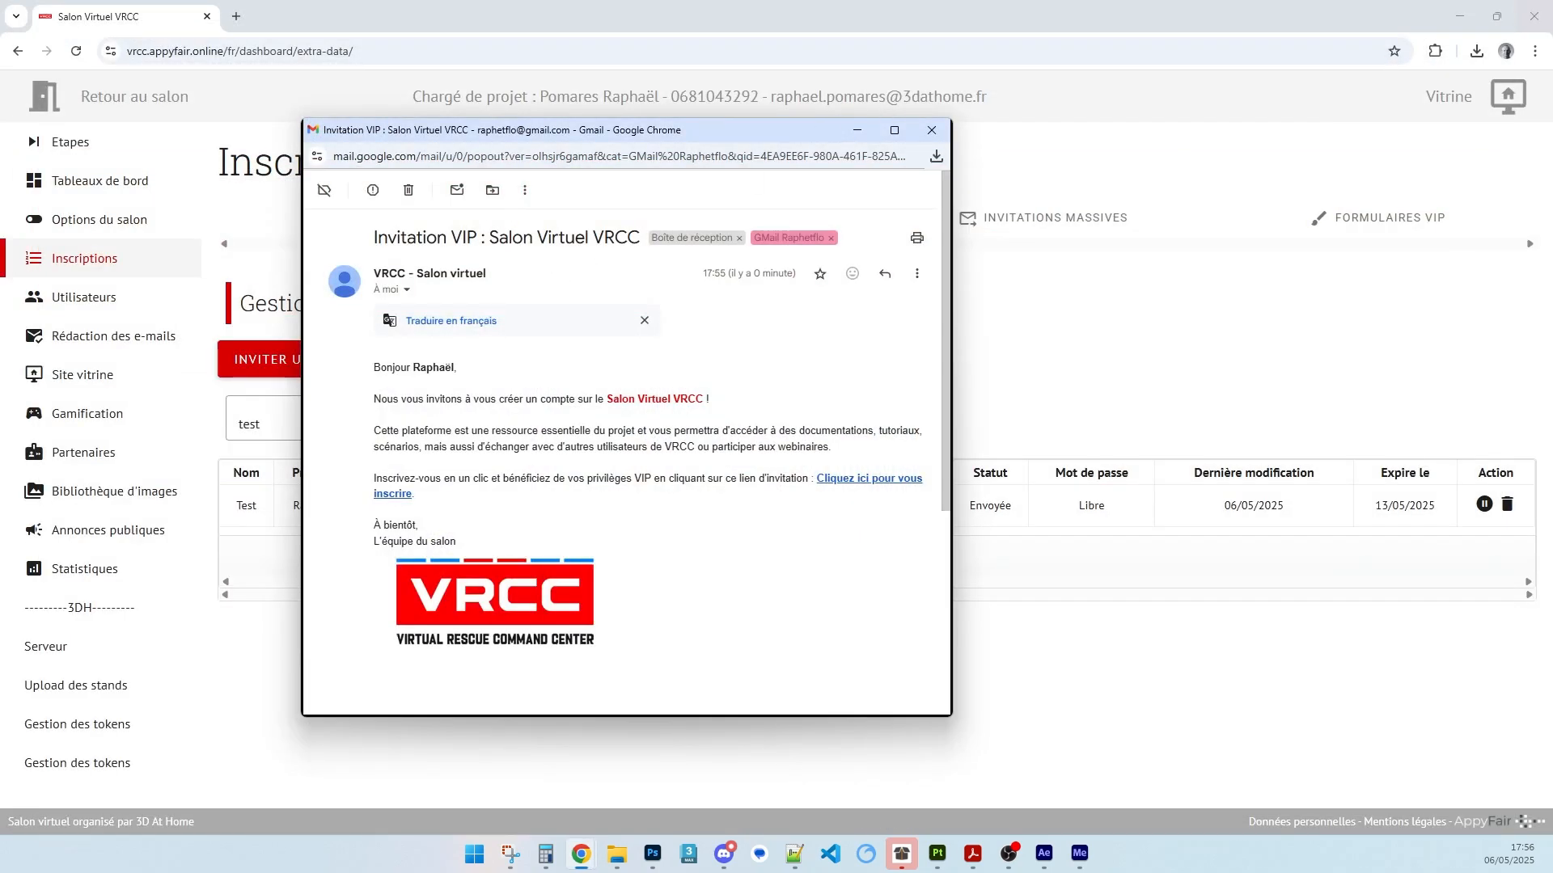
click(932, 130)
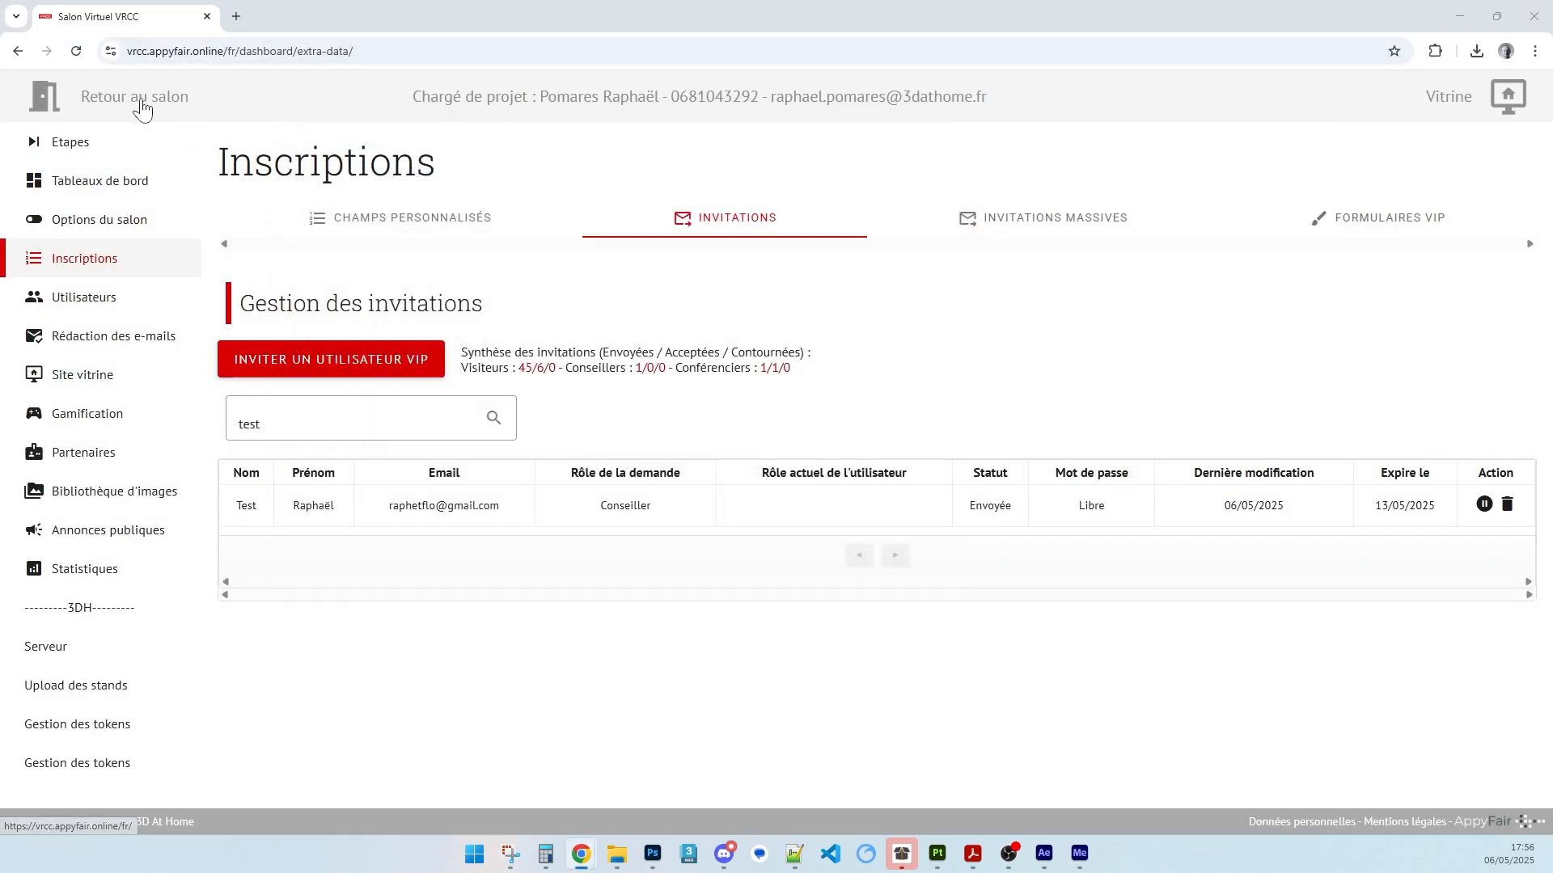
click(1440, 102)
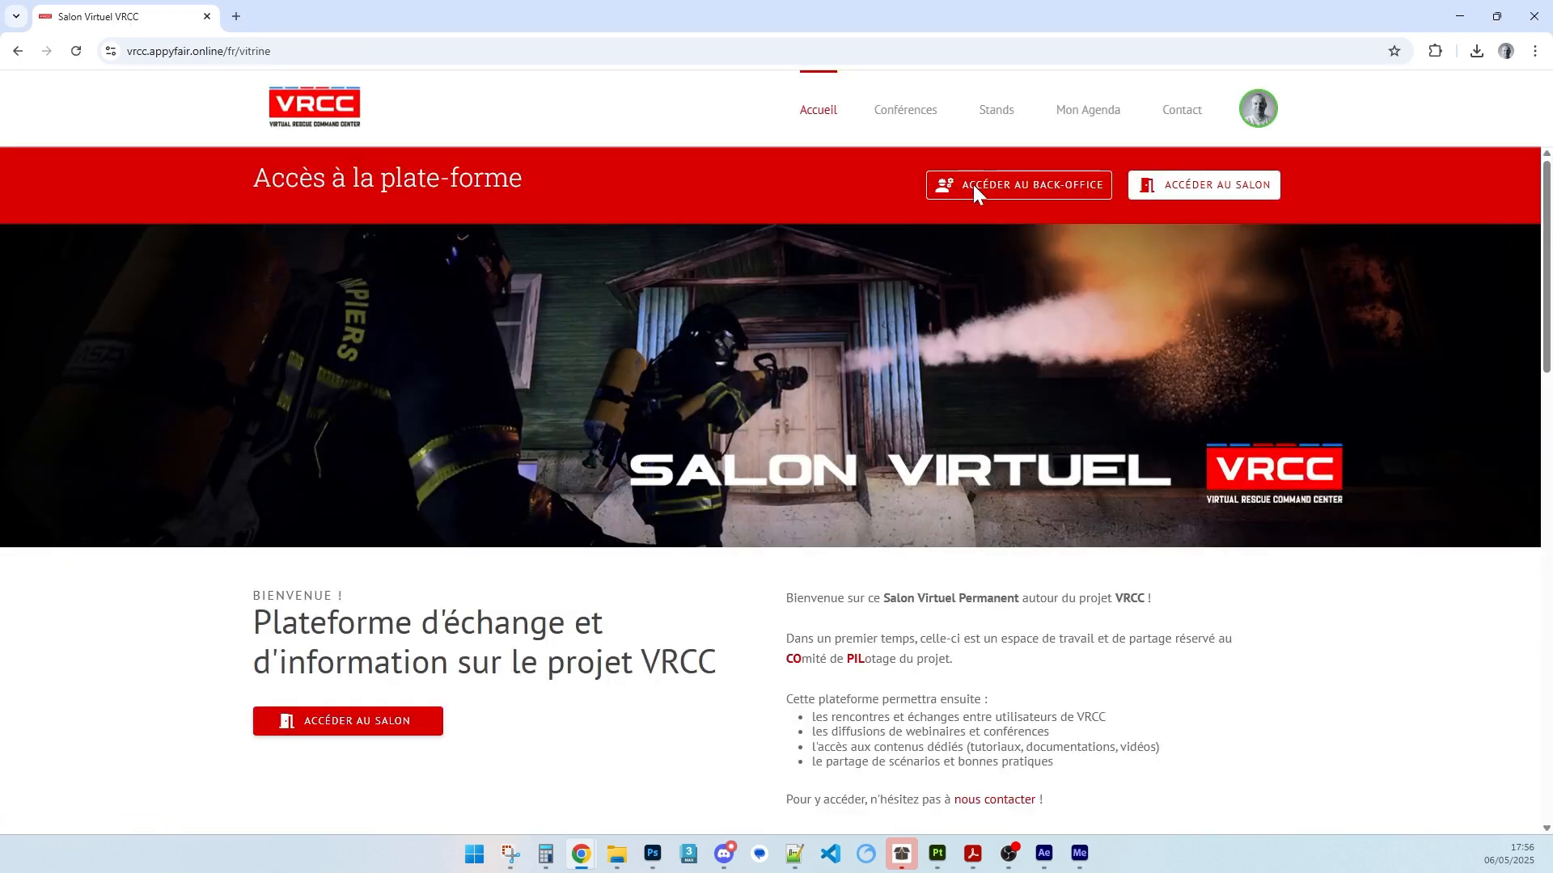
click(996, 110)
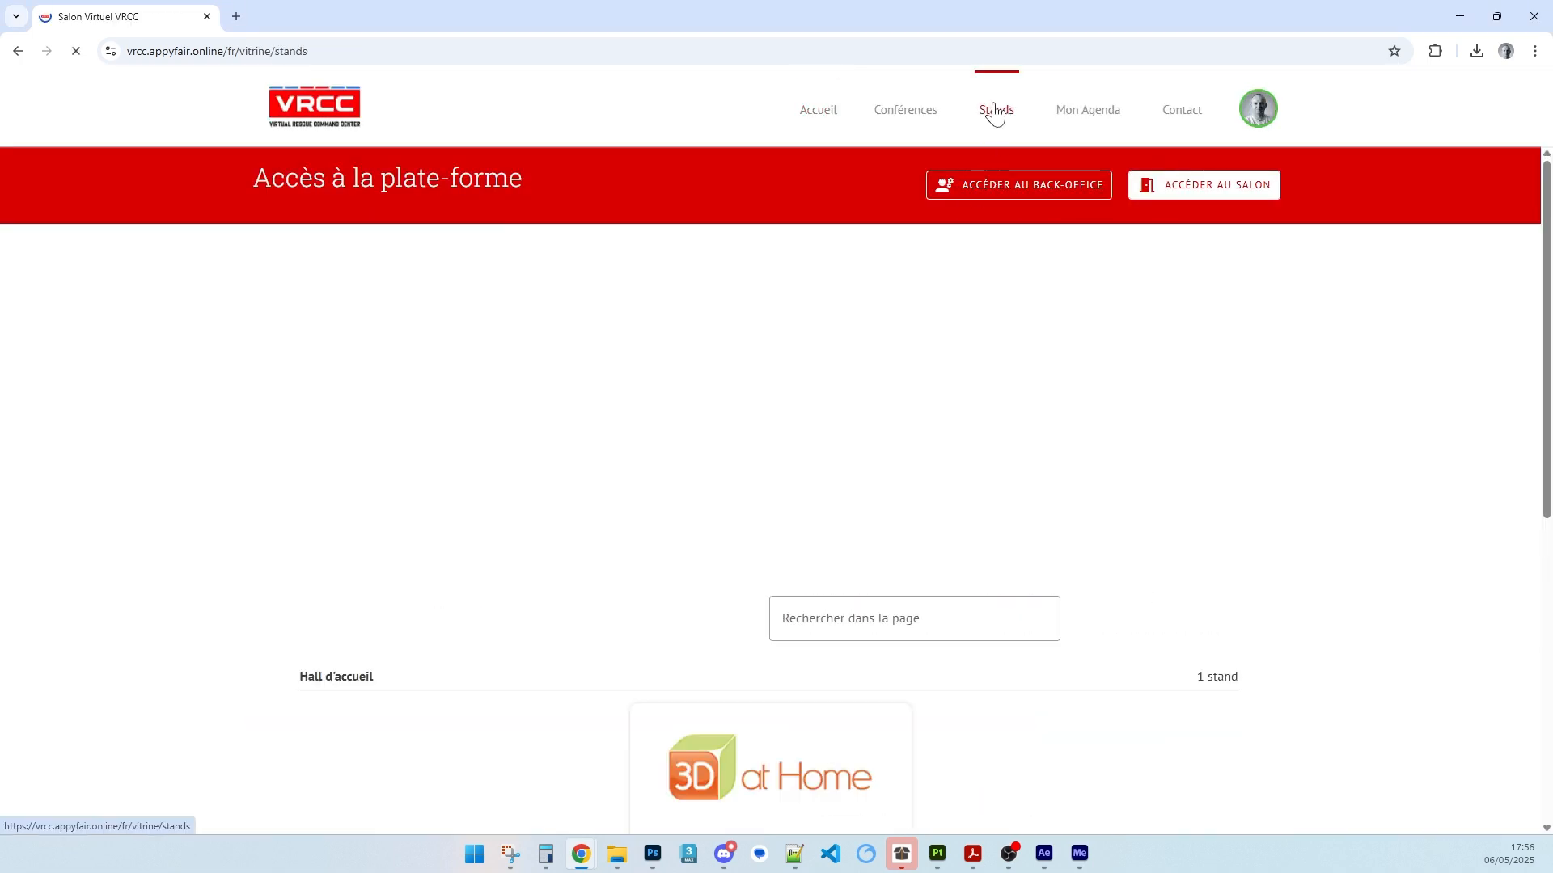
scroll(710, 531, down, 4)
click(775, 582)
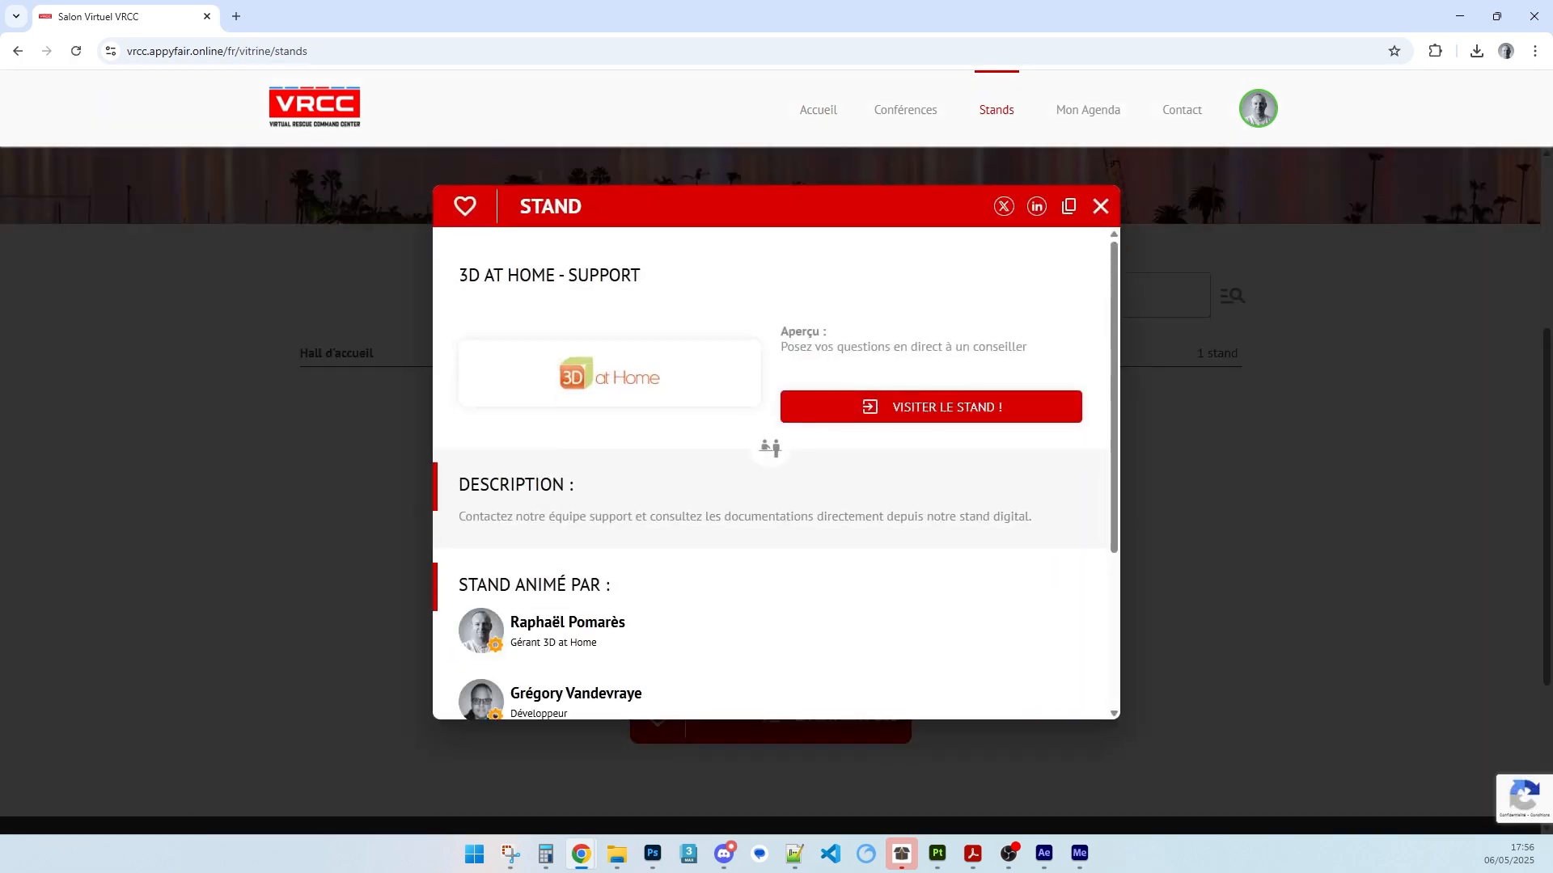
Check the new advisor's entry in the stand's host list, and close the stand details.
scroll(680, 527, down, 3)
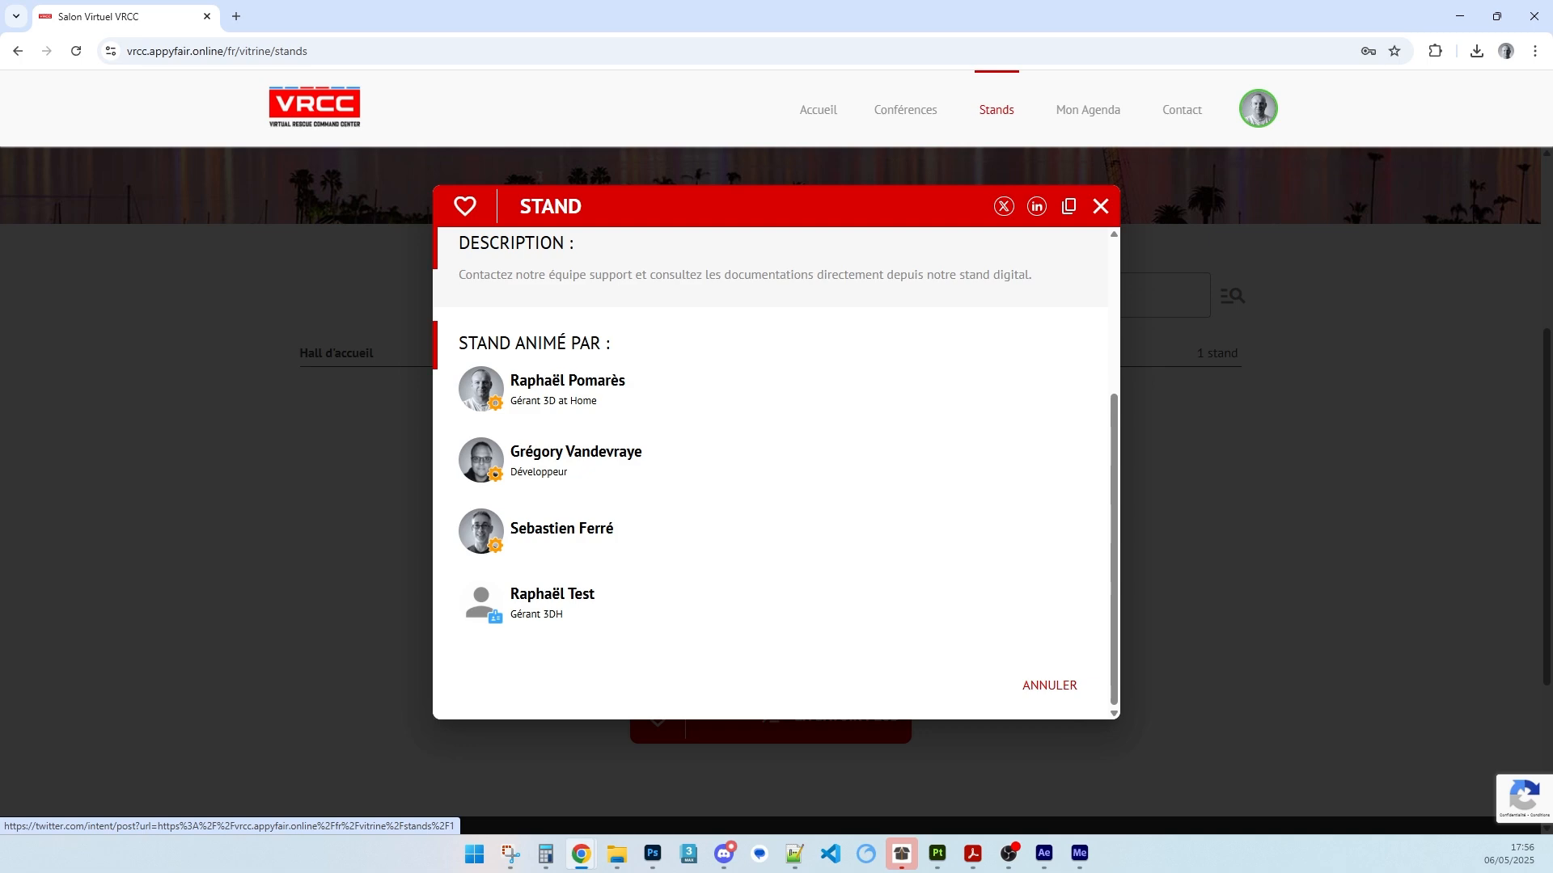
drag(583, 597, 511, 595)
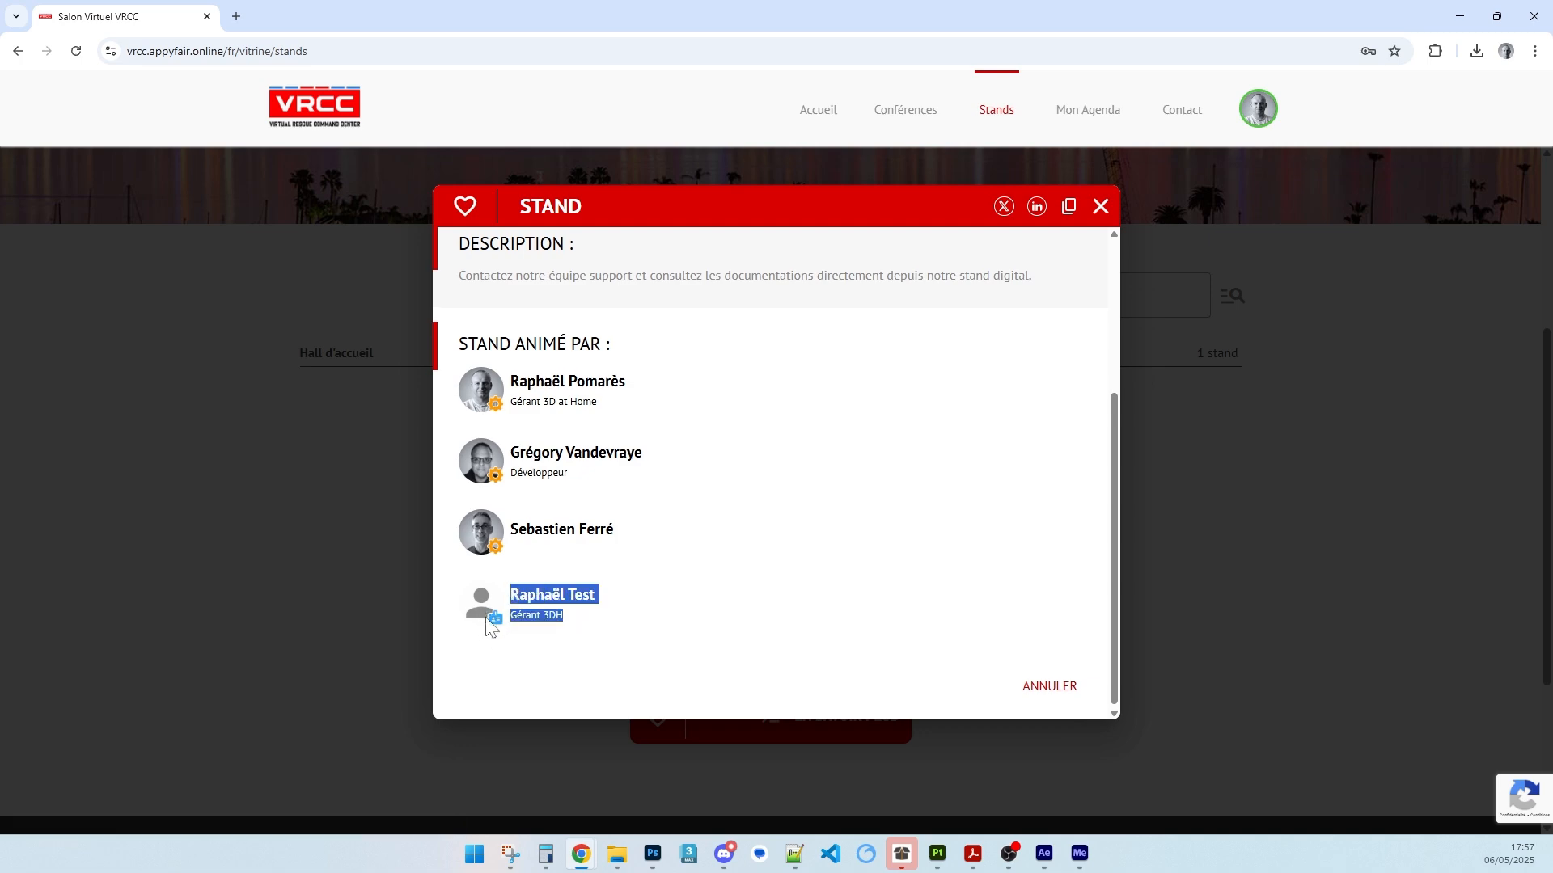
click(679, 607)
click(1101, 207)
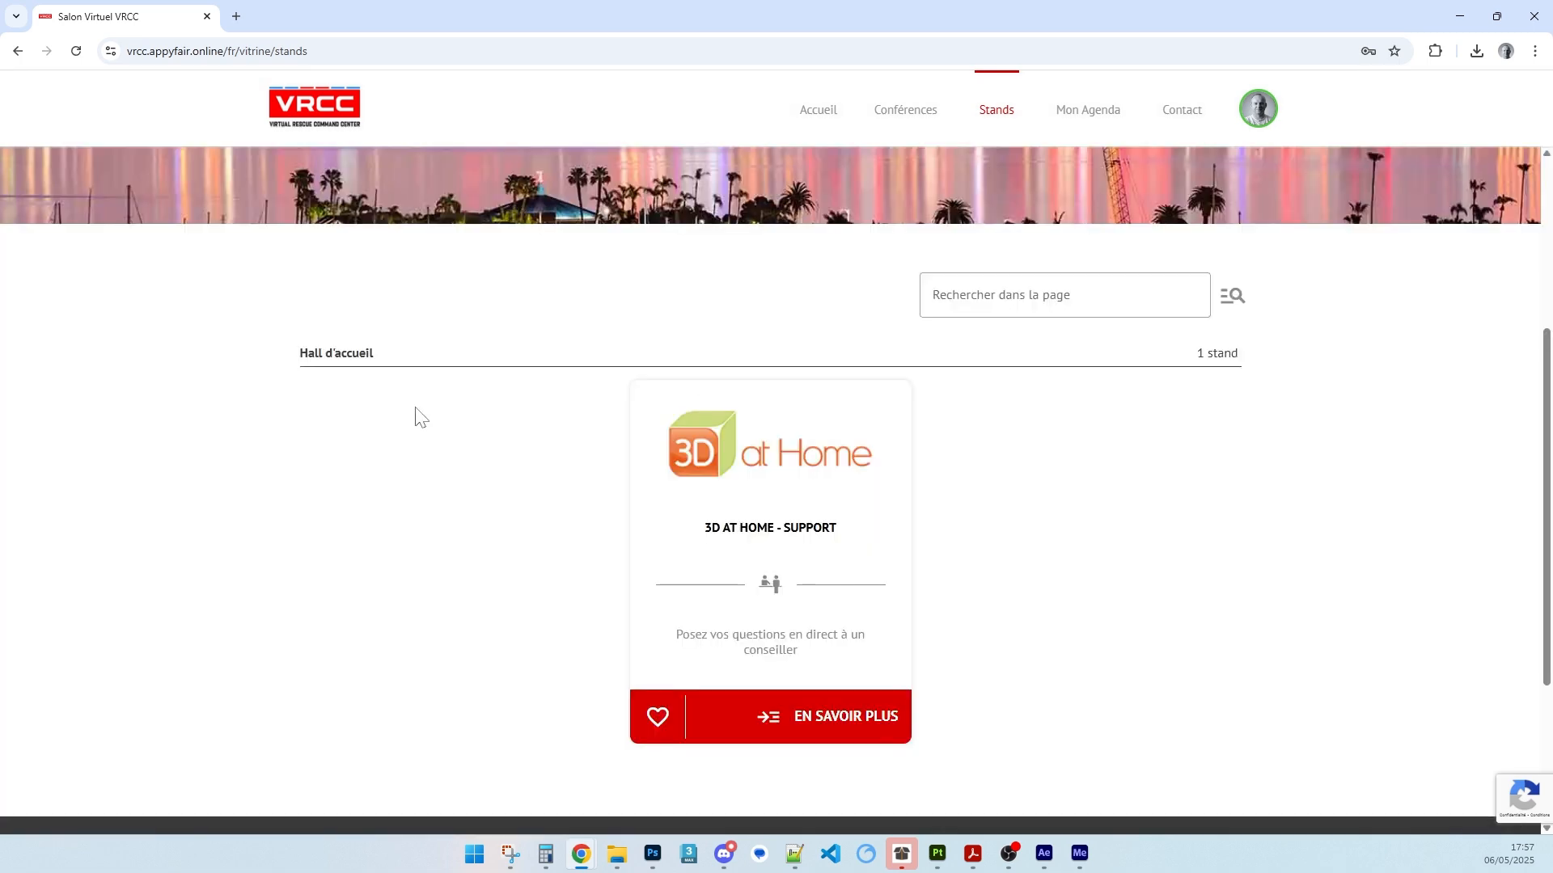
Return to the invitations management in the back-office, search for "test" and check the invitation status and summary.
scroll(485, 441, up, 4)
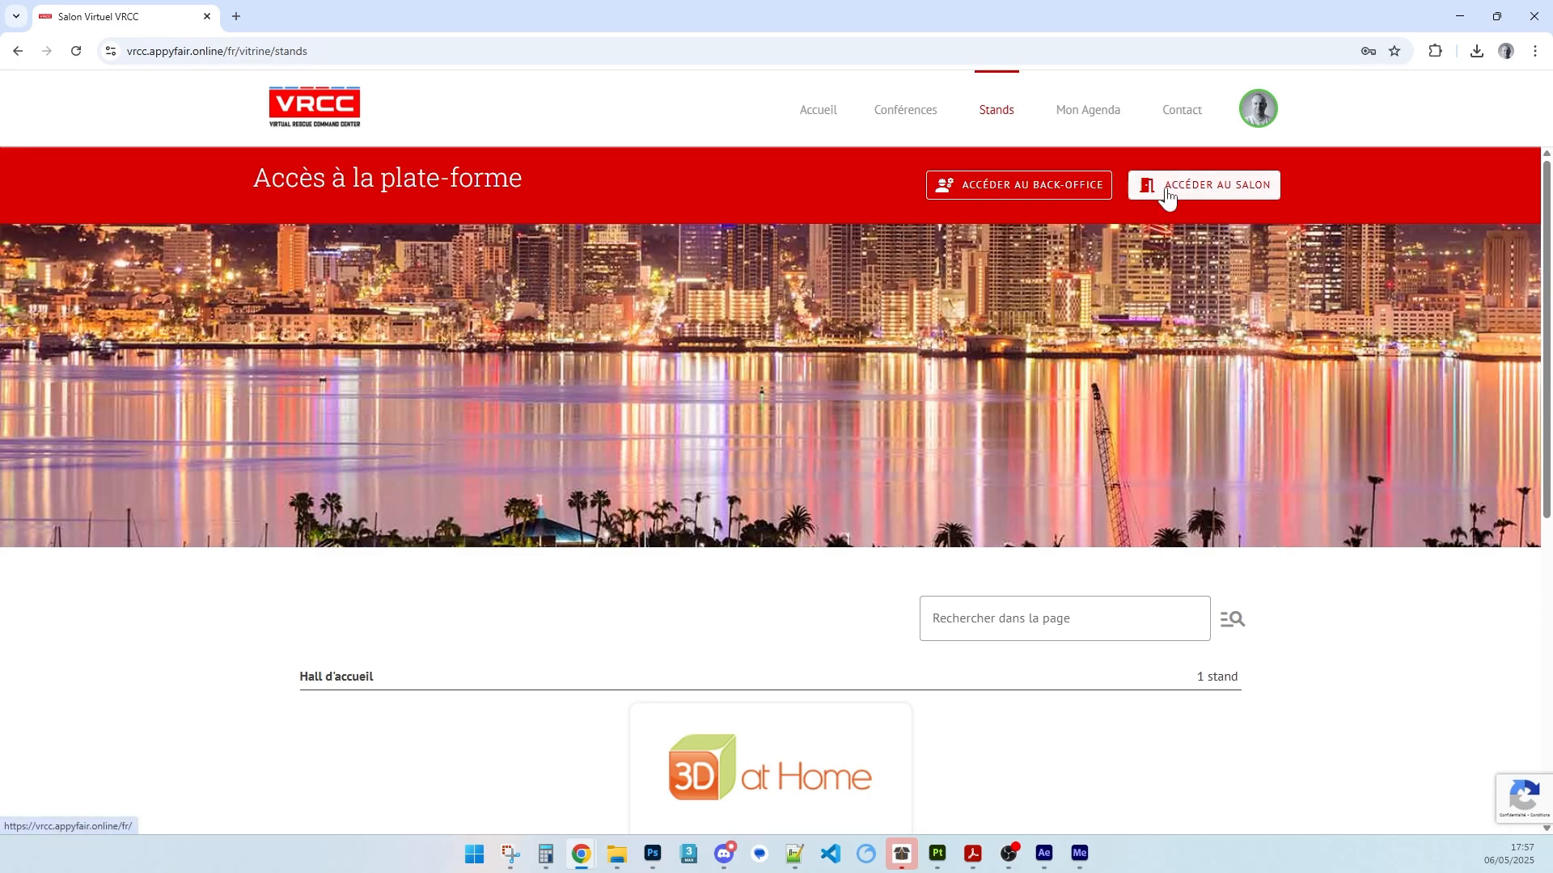
click(1000, 192)
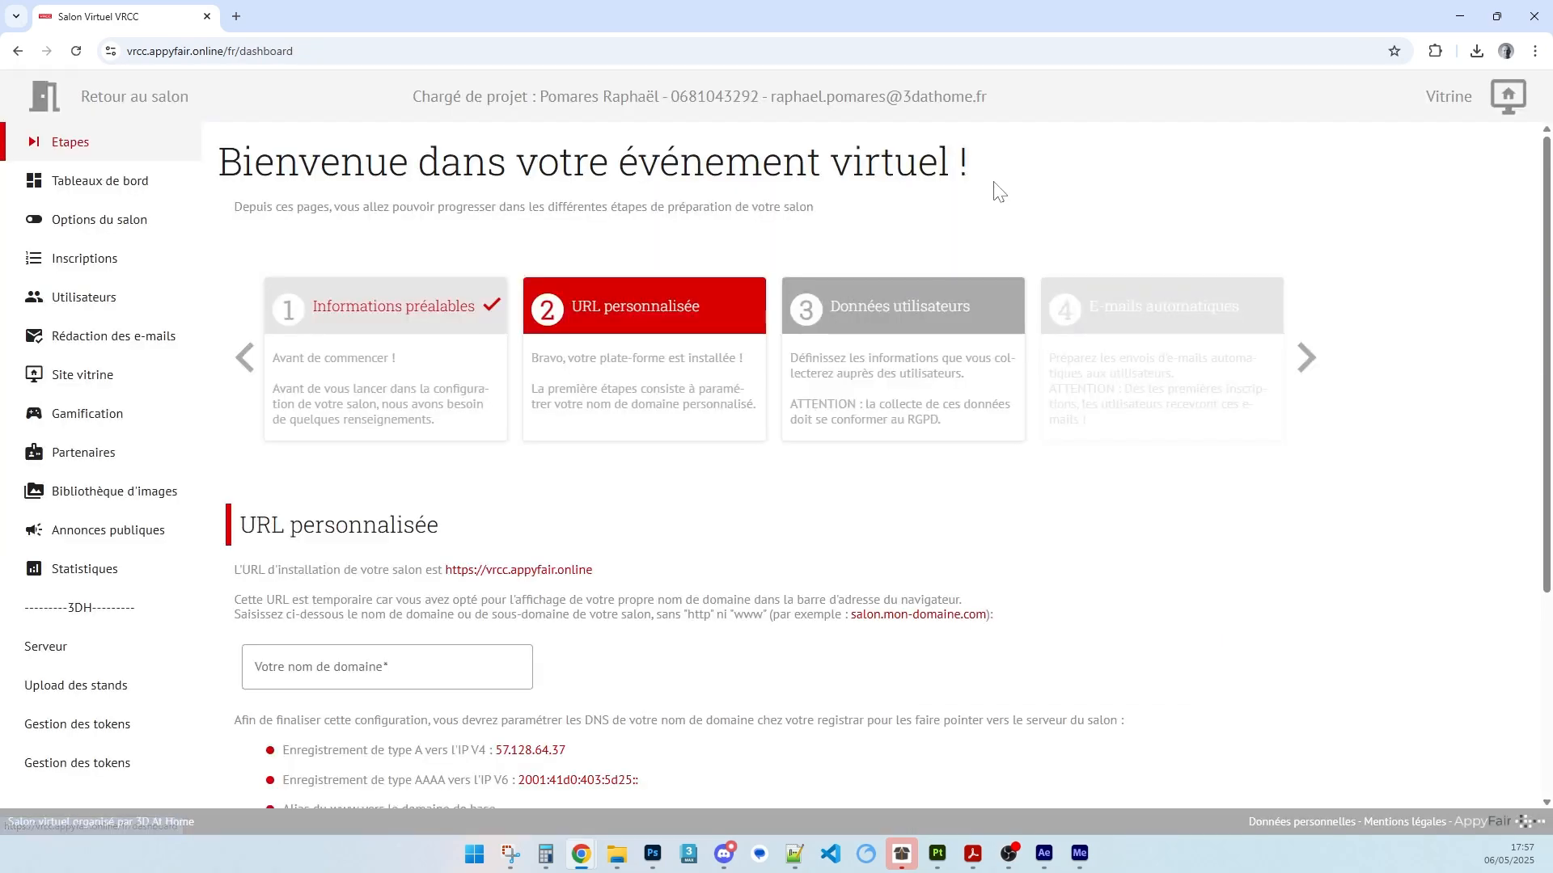
click(65, 258)
click(754, 219)
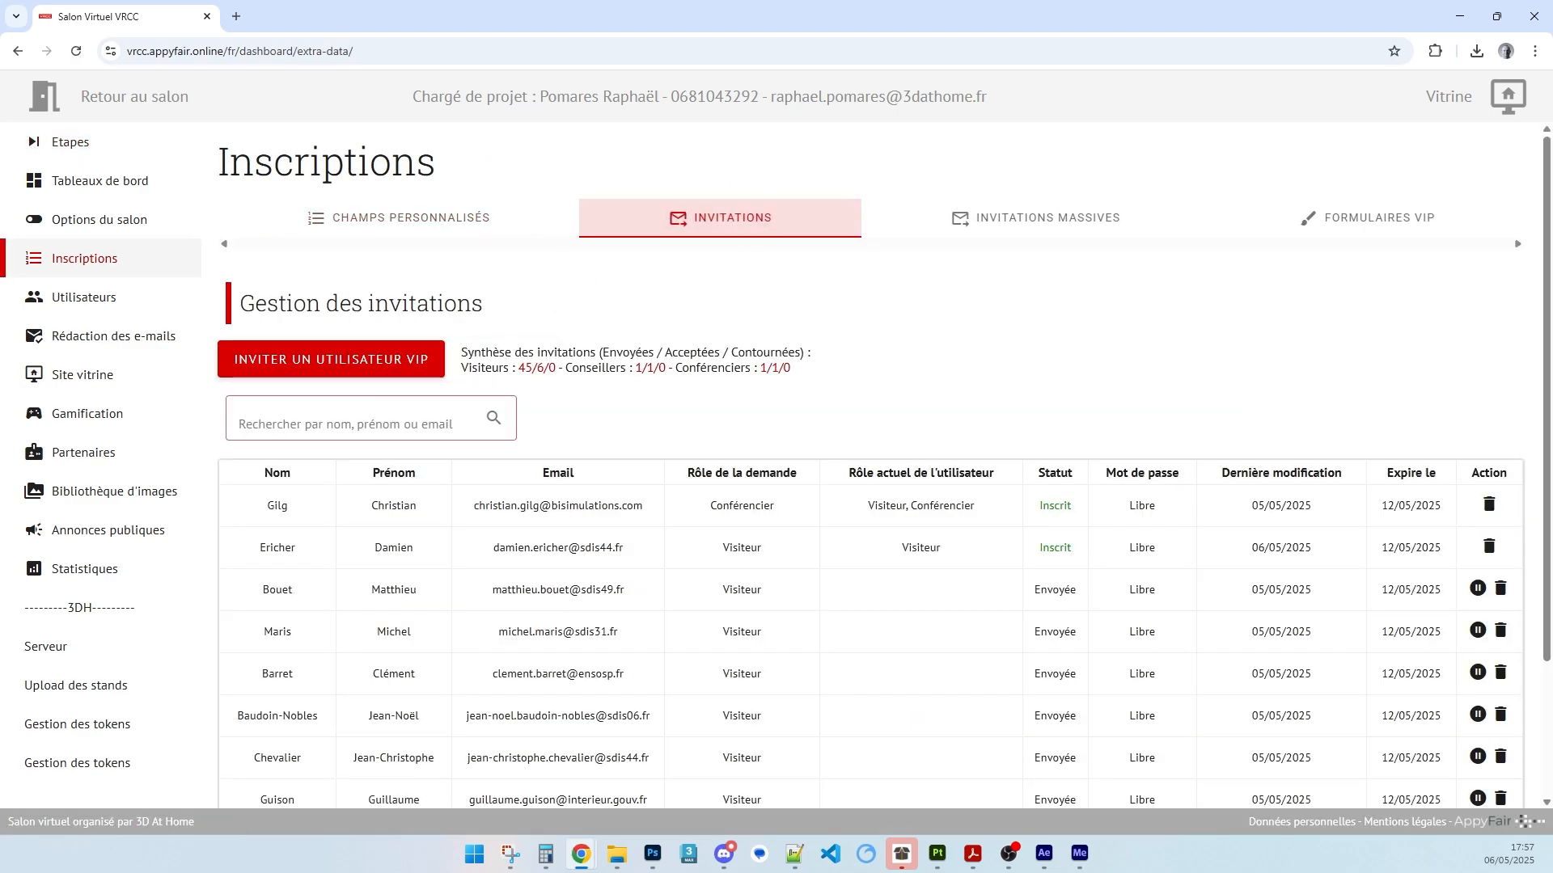
click(324, 466)
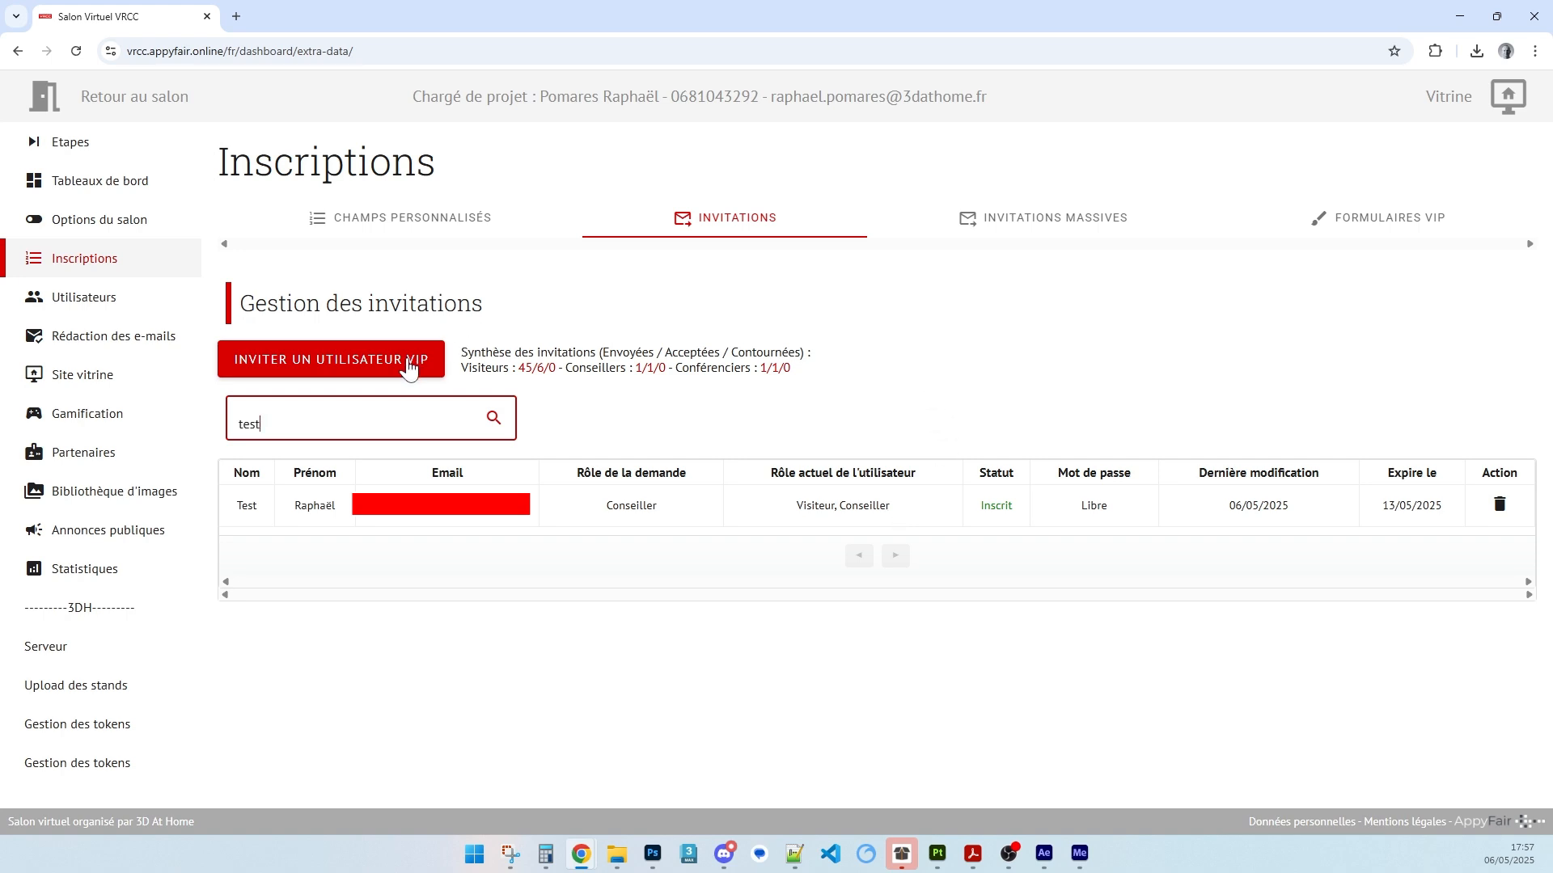
drag(494, 353, 771, 369)
click(772, 369)
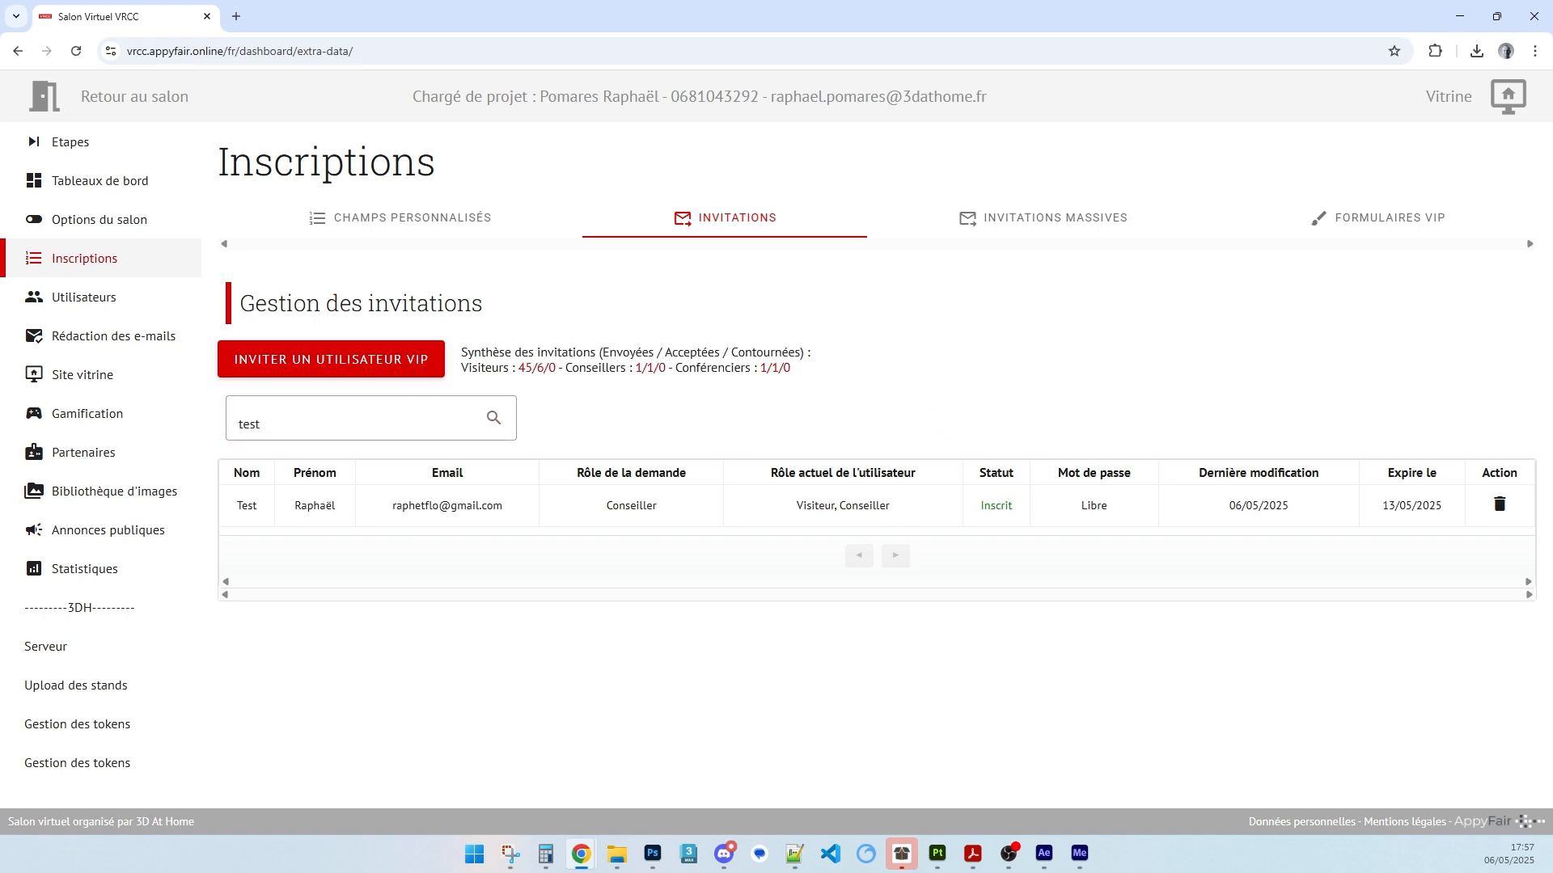
Open the bulk invitations section of the registrations.
click(1060, 226)
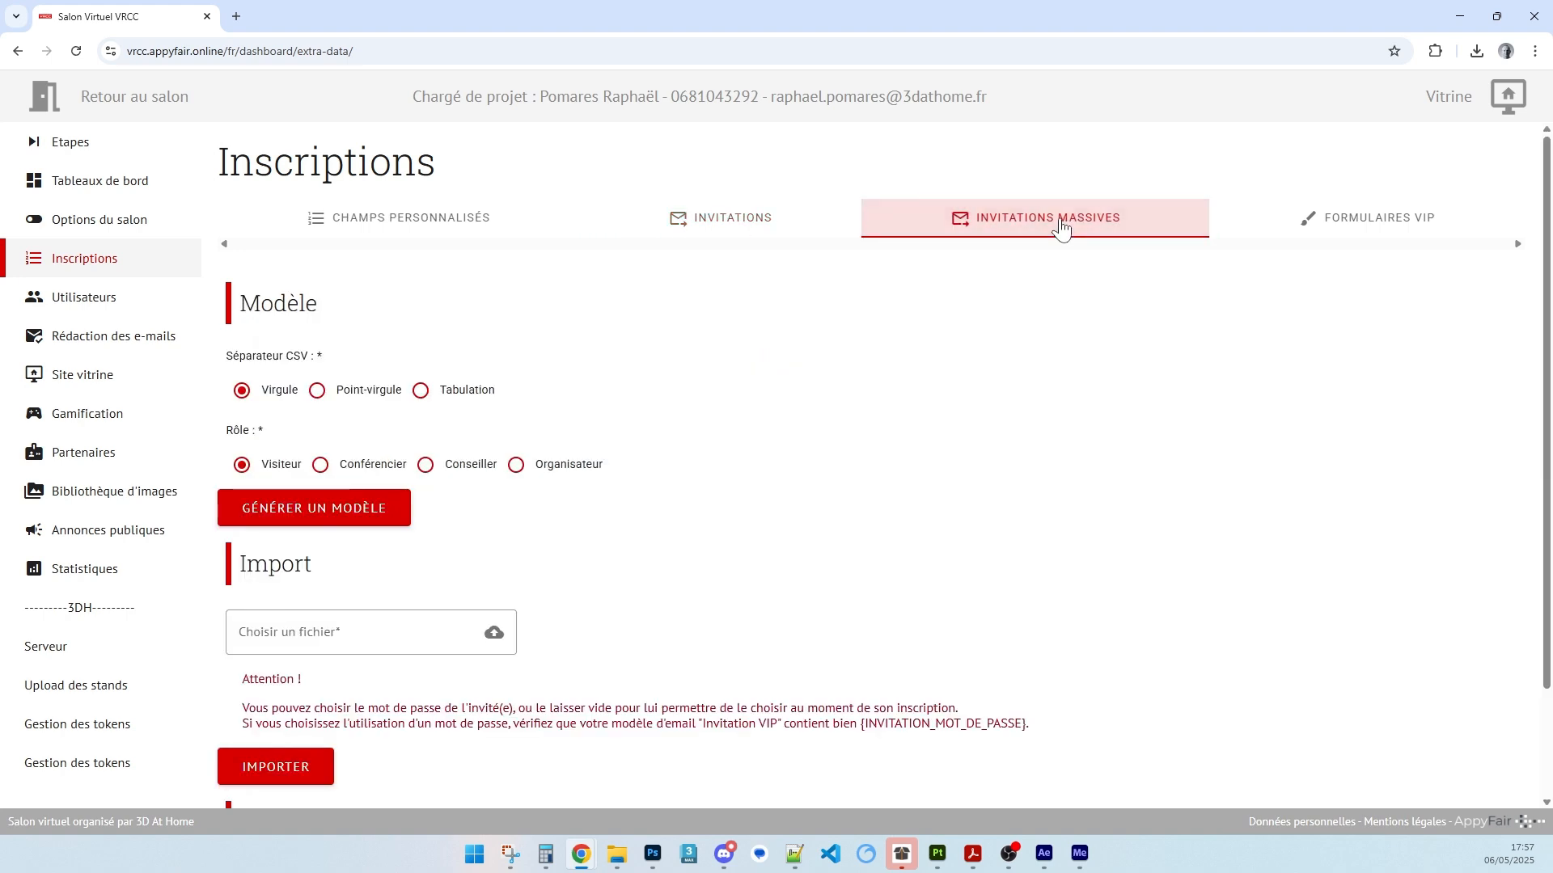